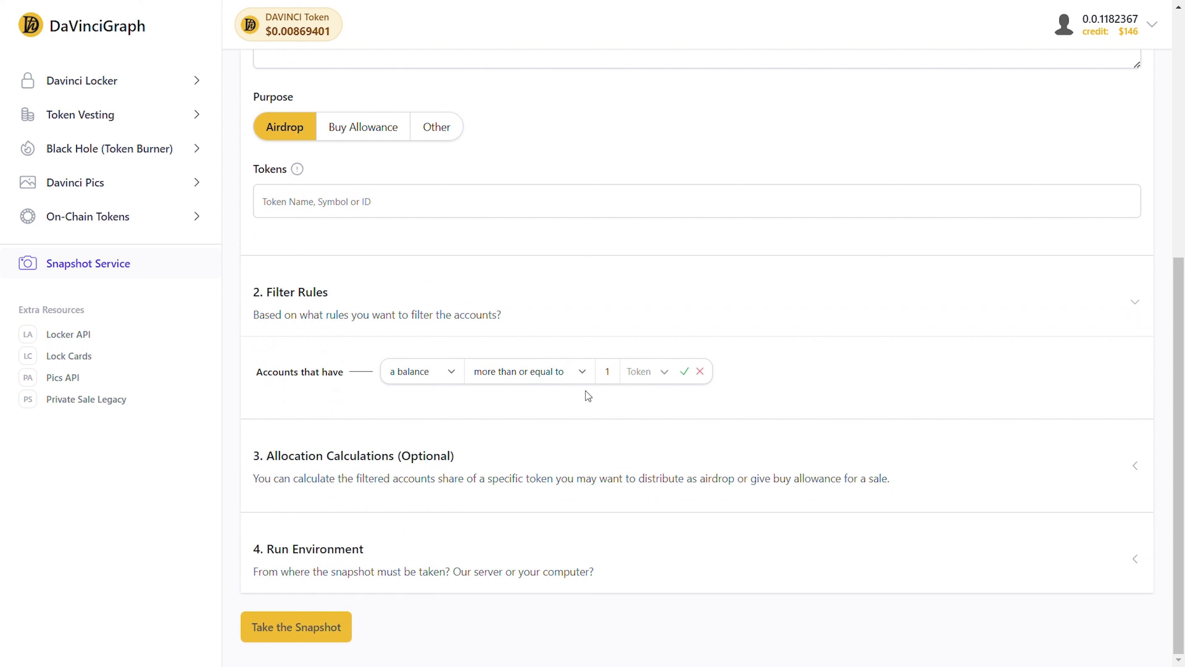
Switch the rule row's first dropdown from 'a balance' to 'associated'
left_click(403, 380)
left_click(410, 414)
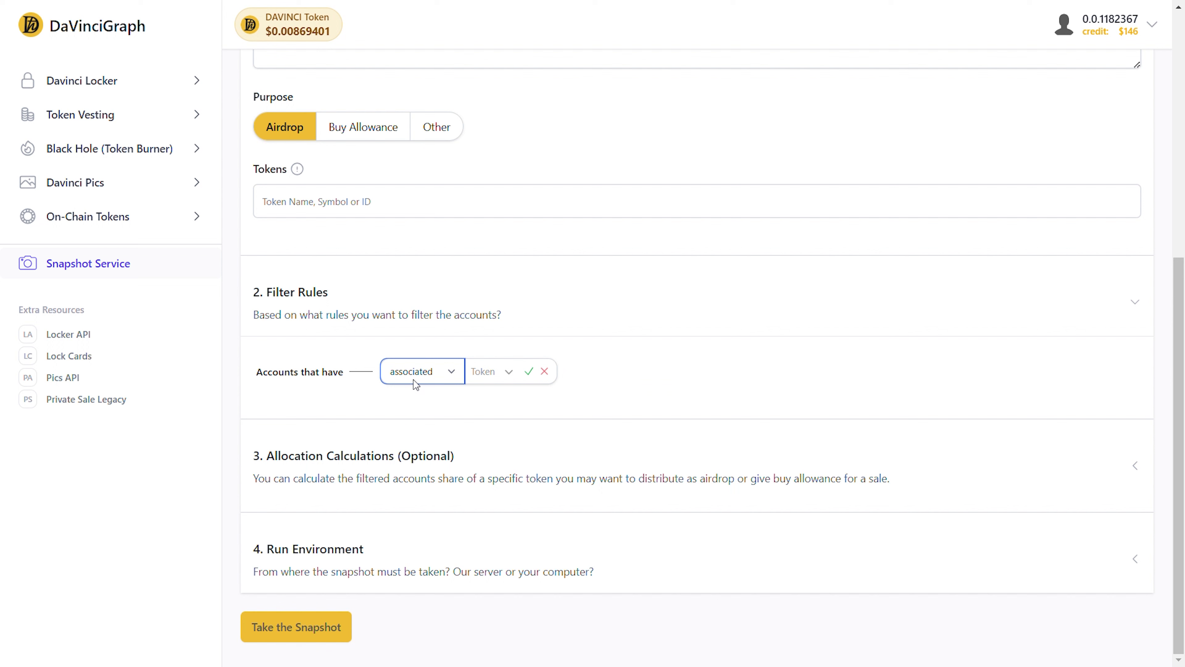
key("Up")
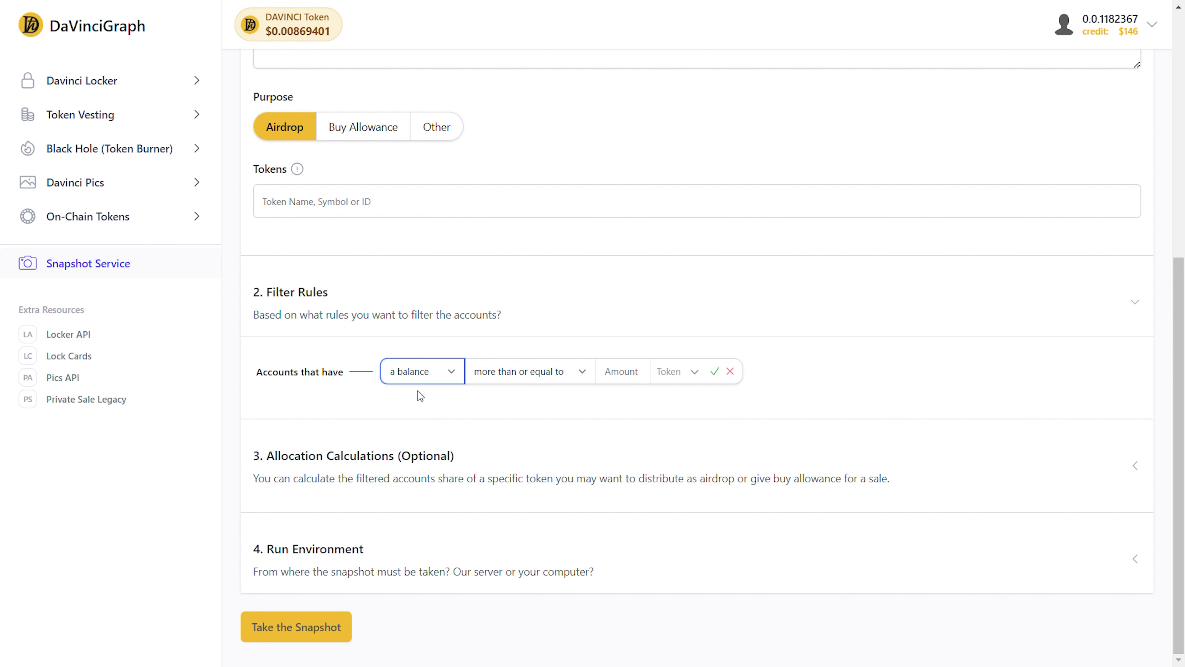
left_click(442, 374)
left_click(433, 409)
left_click(430, 375)
left_click(430, 393)
key("Down")
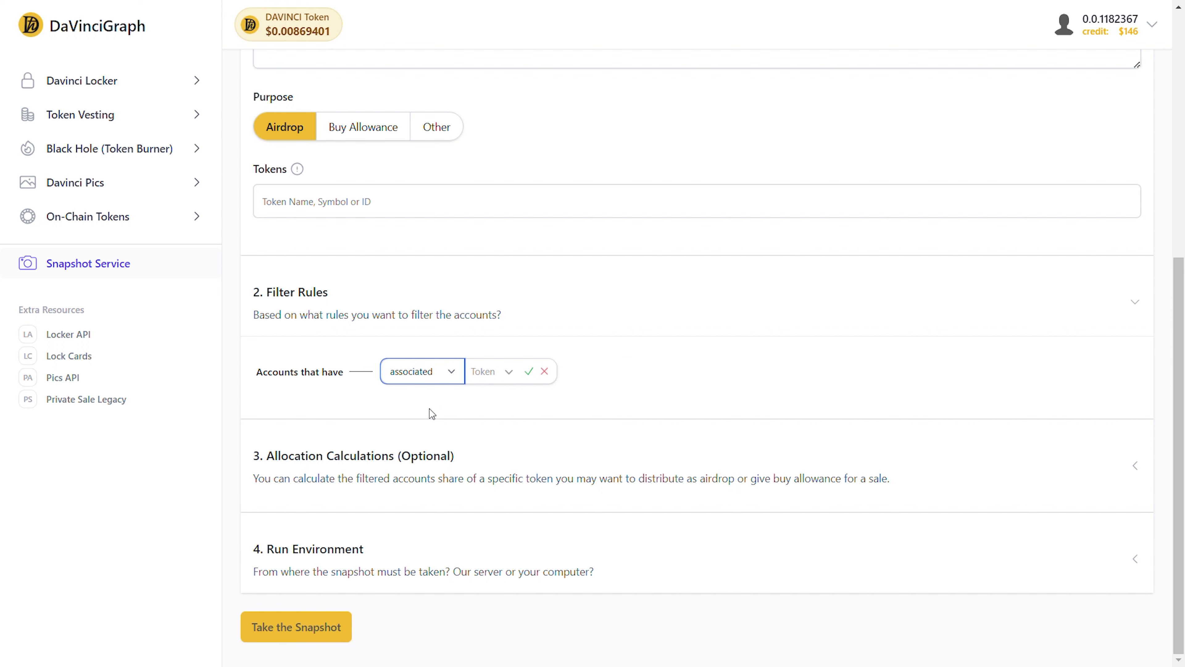
Search 'grelf' and add GRELF to the snapshot tokens
left_click(486, 376)
left_click(358, 212)
type("grelf")
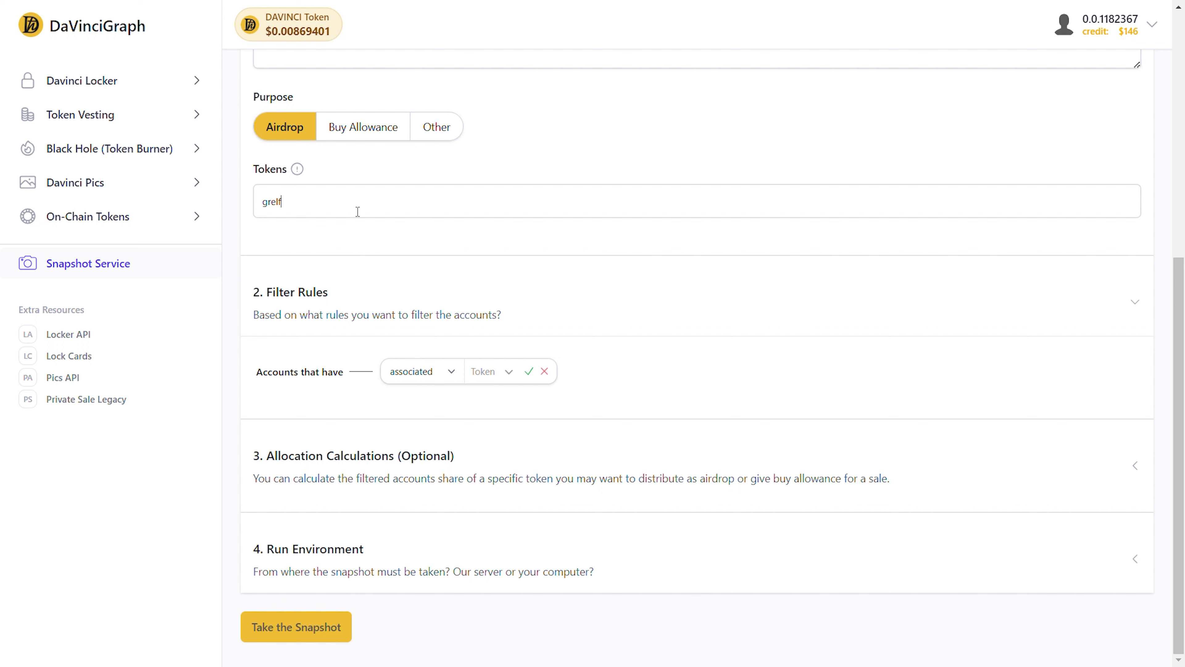
left_click(343, 232)
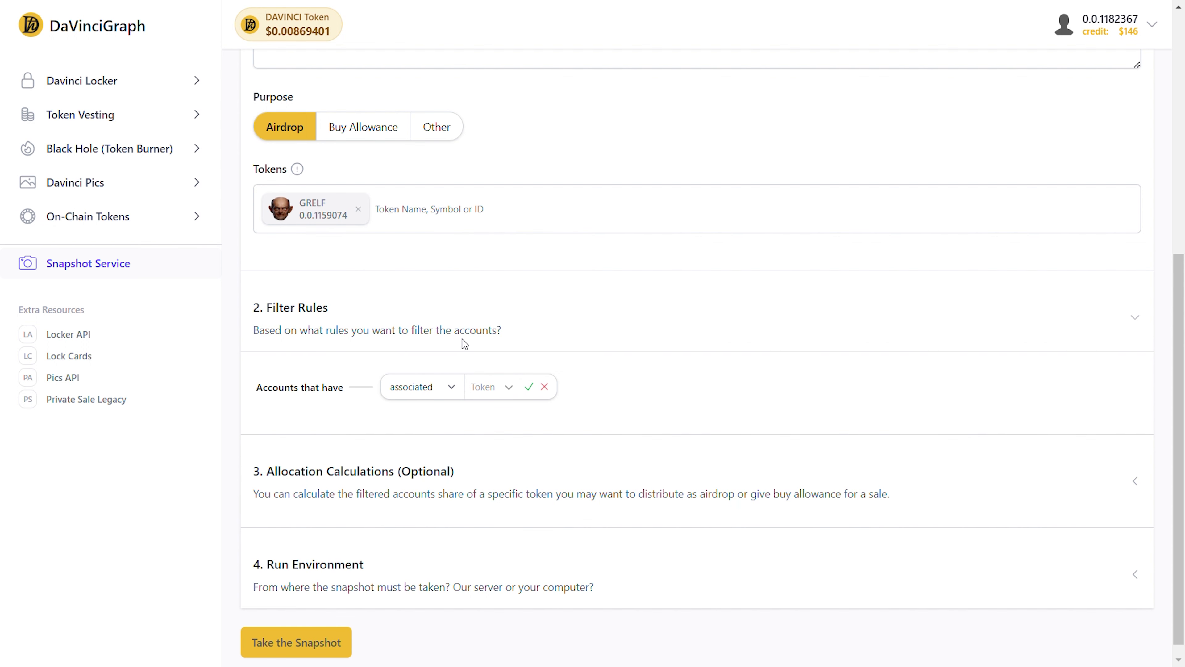
Choose GRELF as the associated rule's token and confirm the rule
left_click(489, 386)
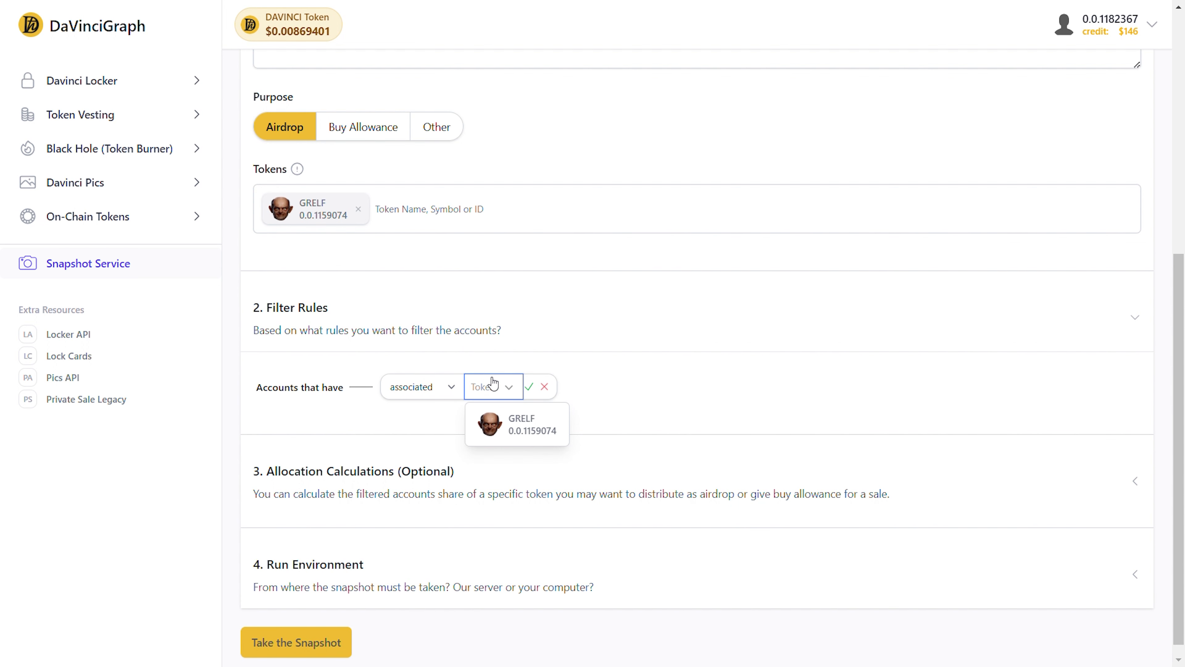
left_click(500, 425)
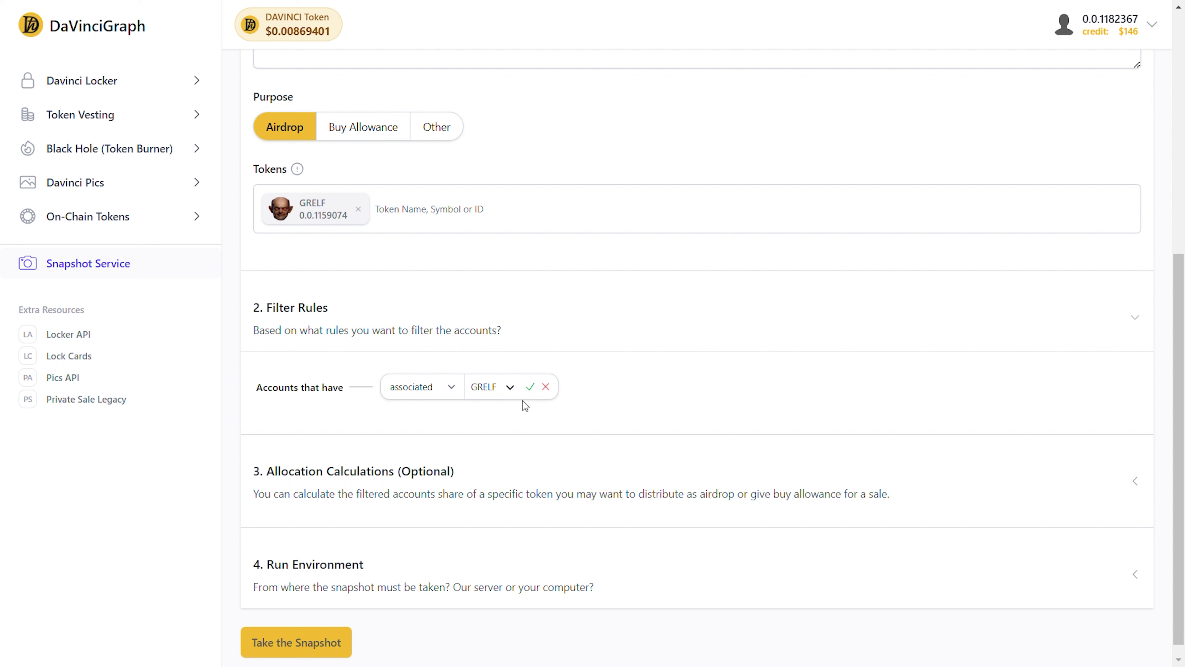
left_click(531, 388)
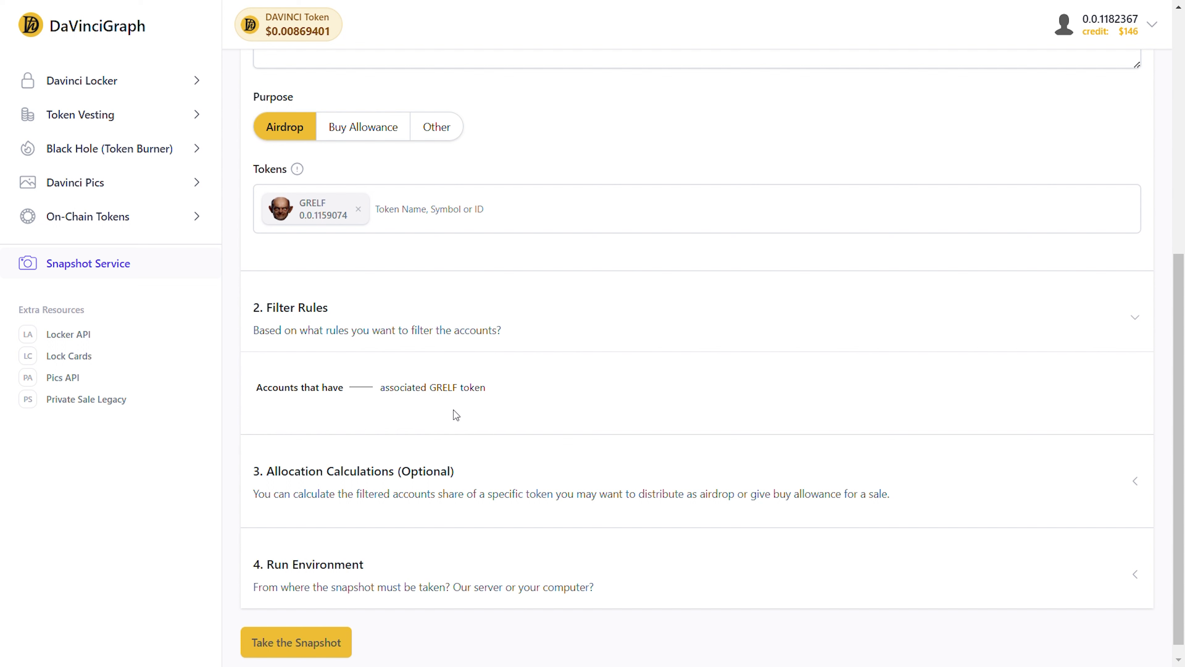
Reopen the GRELF rule as a balance check using 'more than or equal to'
mouse_move(456, 396)
left_click(498, 387)
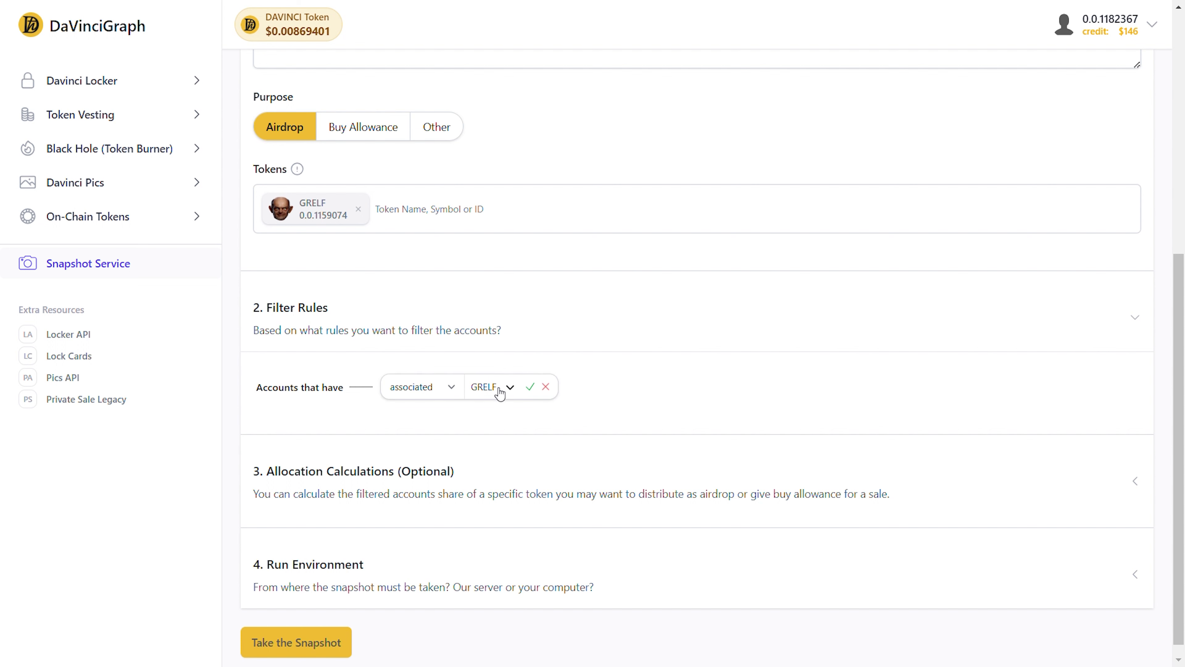
left_click(433, 413)
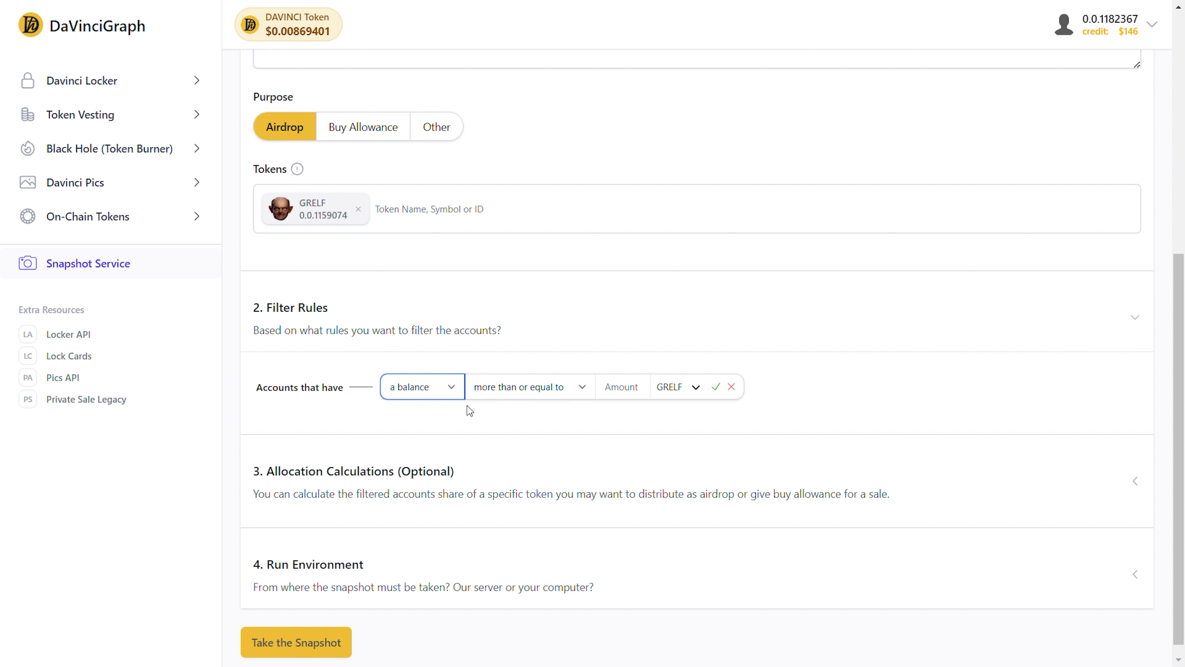
left_click(625, 393)
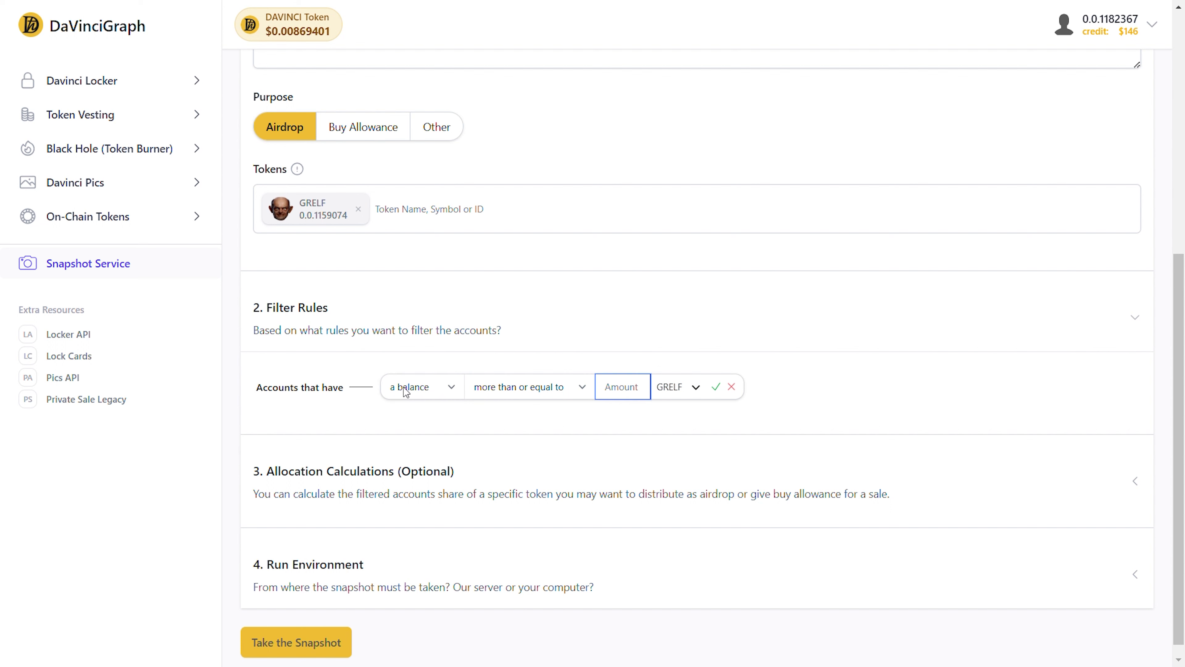
left_click(494, 396)
key("Down")
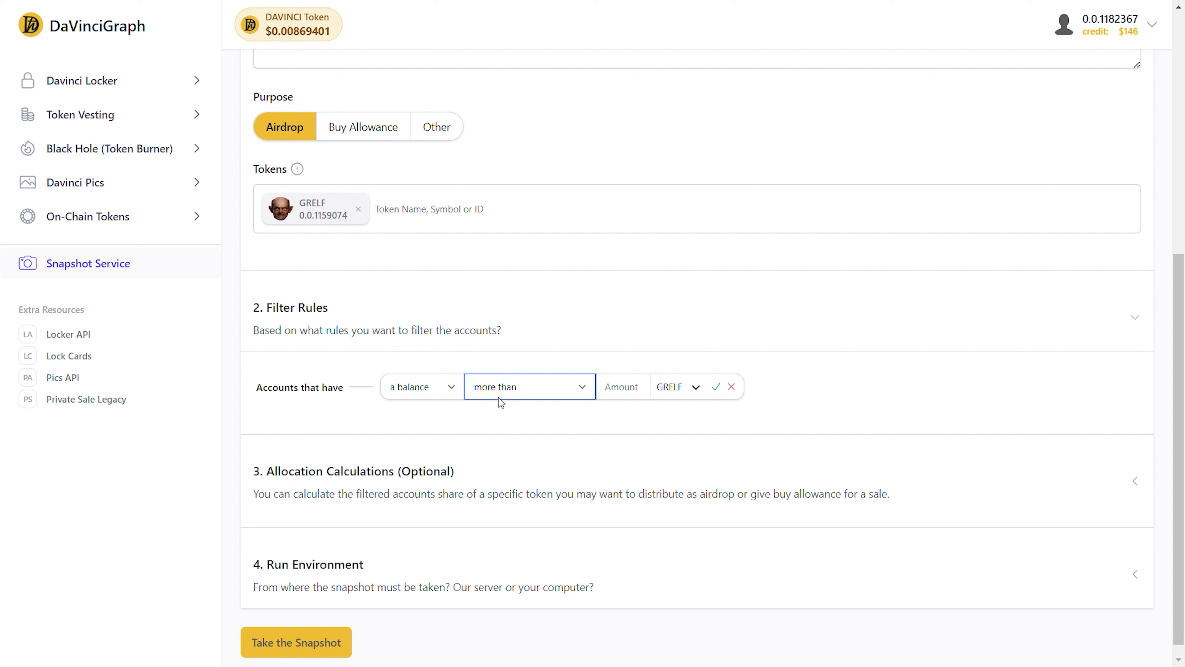
key("Down")
key("Down")
key("Down")
key("Down")
key("Down")
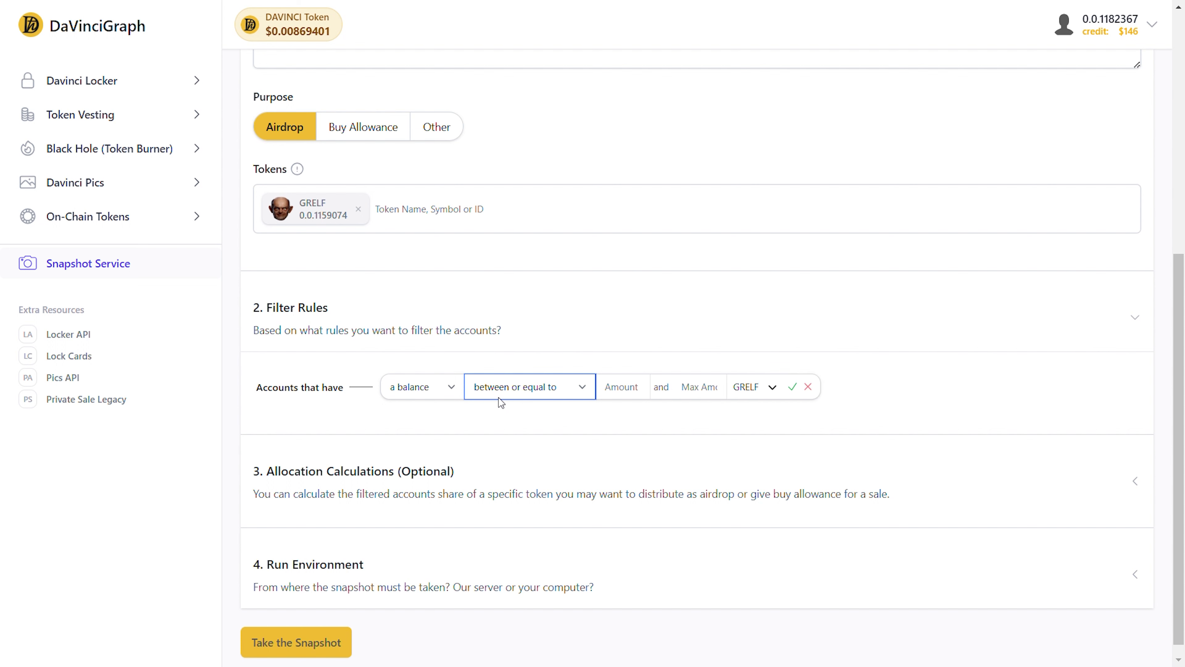
key("Up")
key("Up")
key("Up")
key("Up")
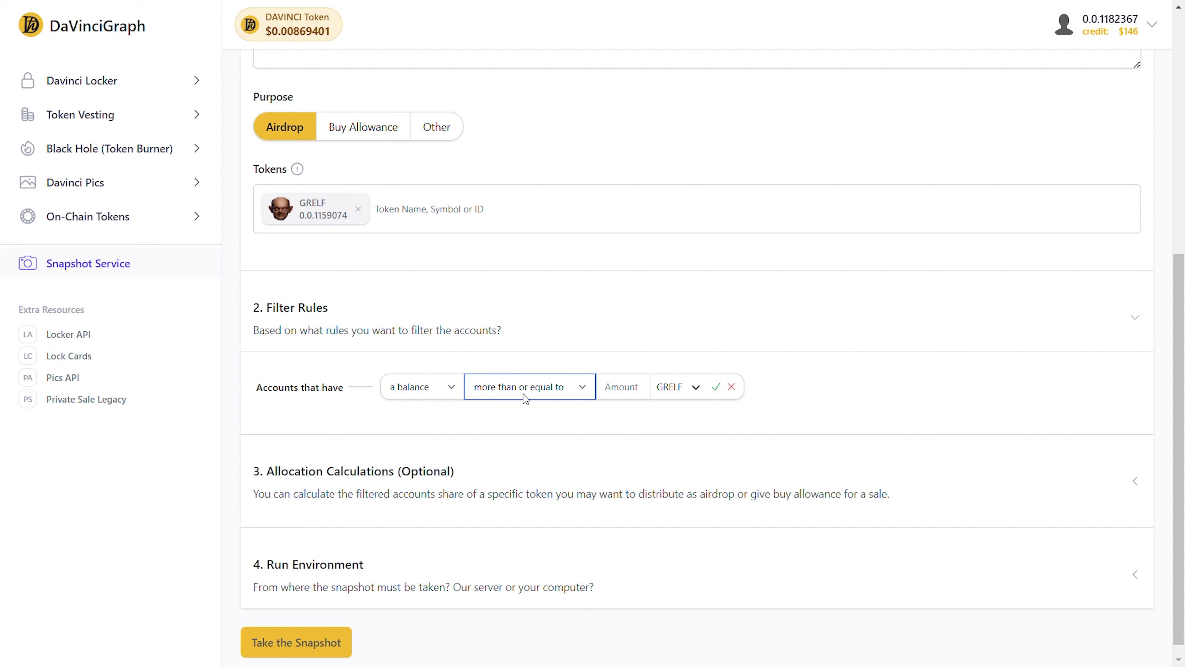
Set the amount to 1 with GRELF as token and confirm the rule
left_click(621, 390)
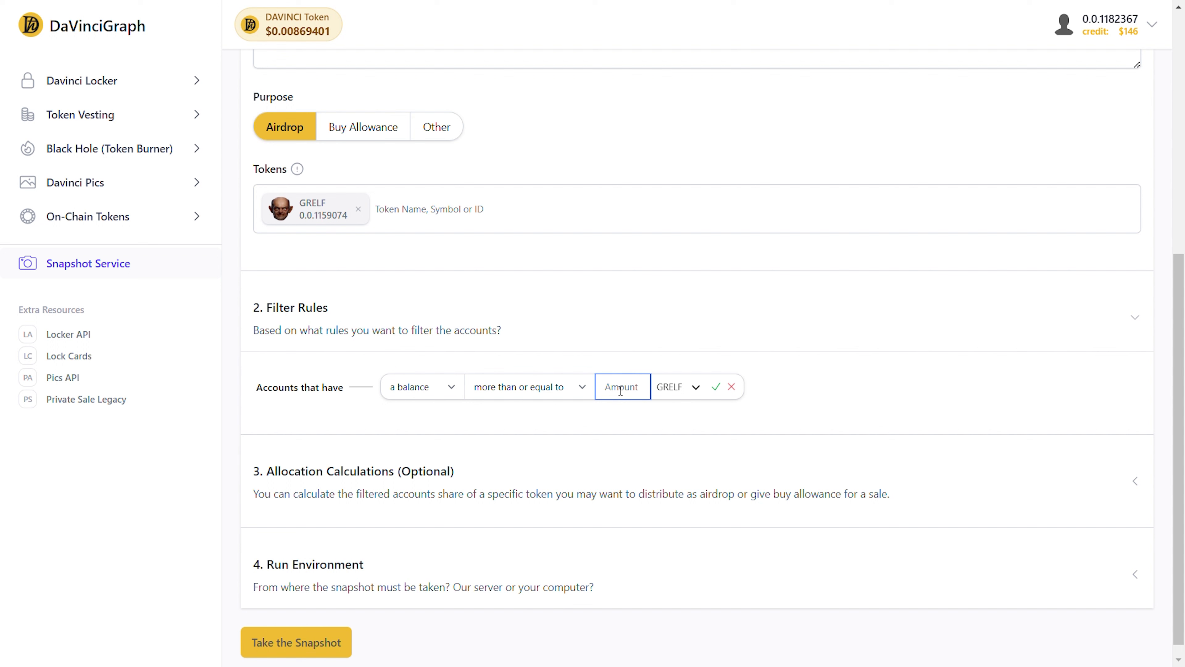
type("1")
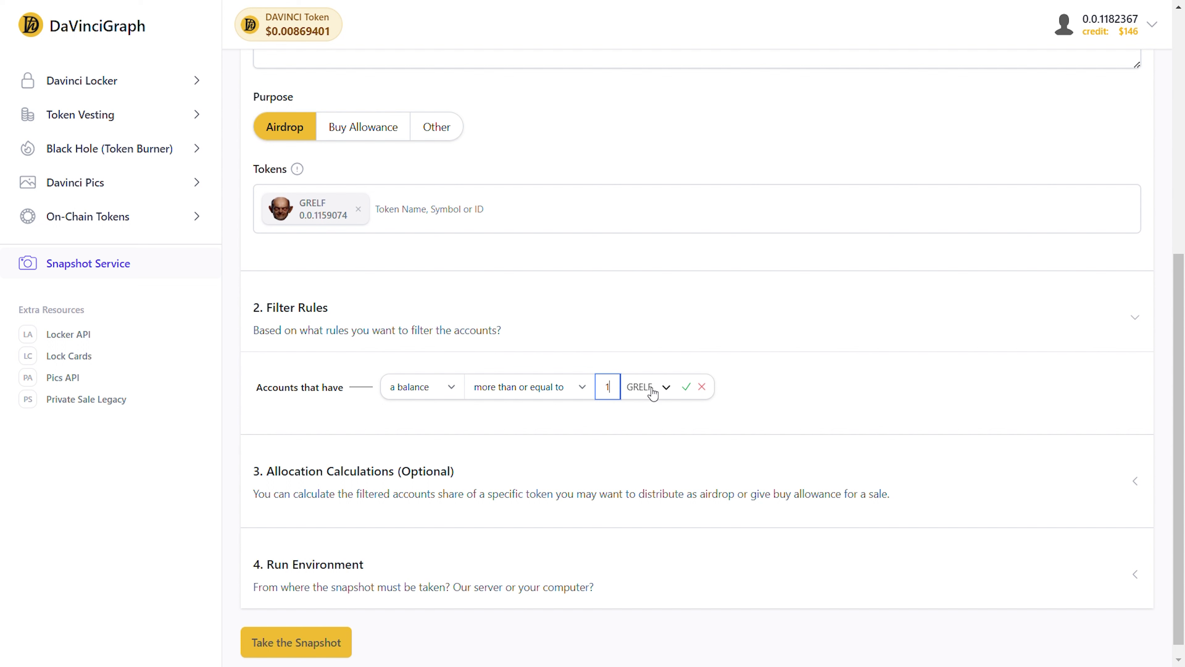
left_click(663, 390)
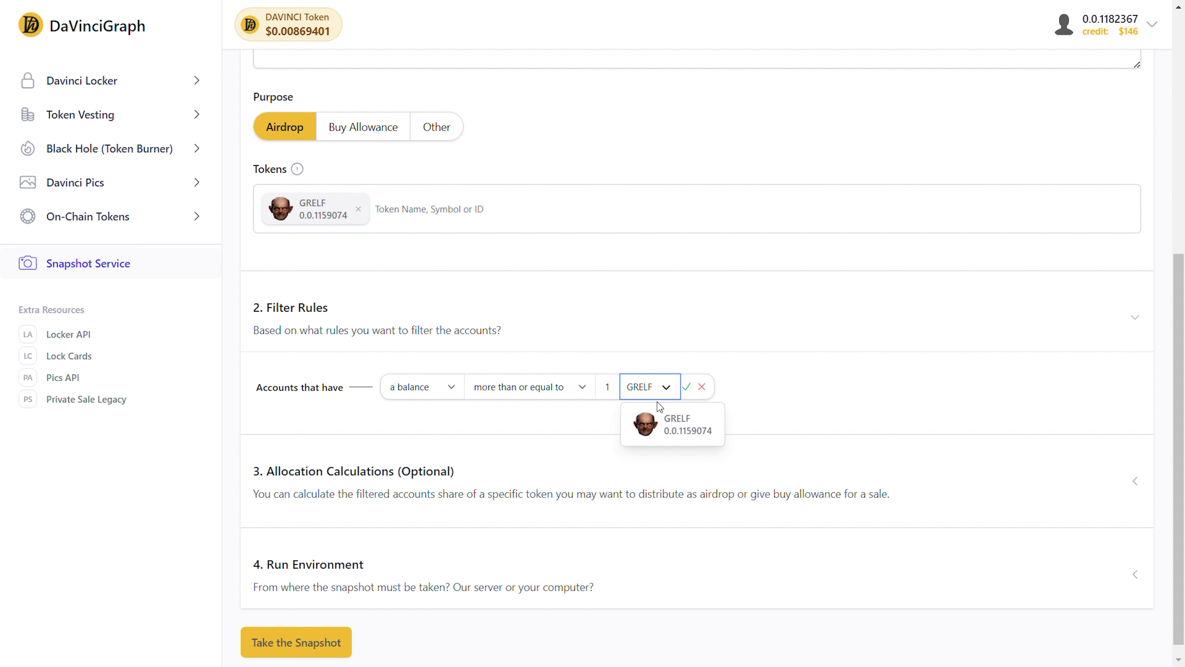
left_click(662, 428)
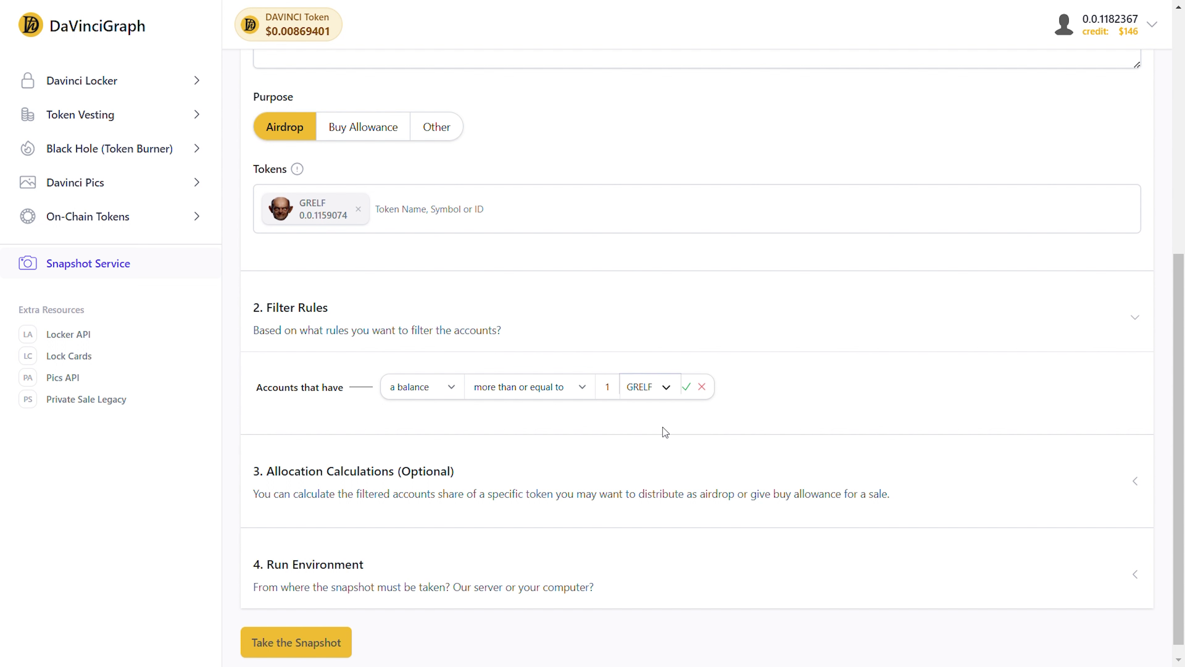
left_click(687, 387)
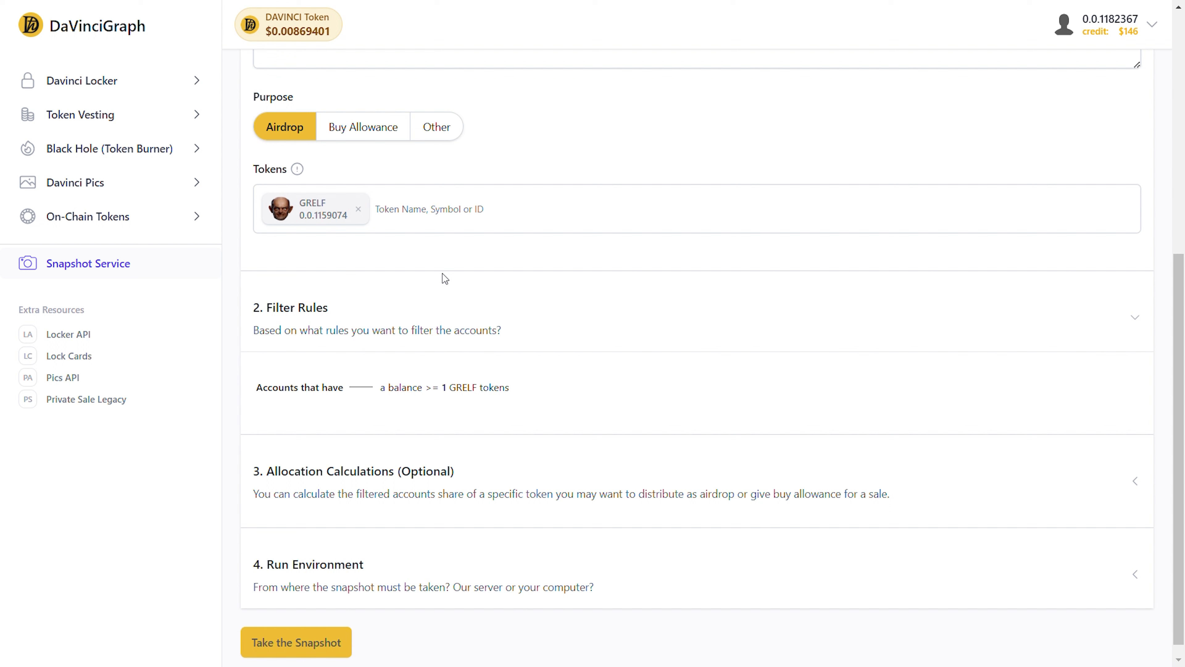
Add DOVU to the snapshot tokens and a second rule requiring associated DOVU
type("dovu")
left_click(441, 250)
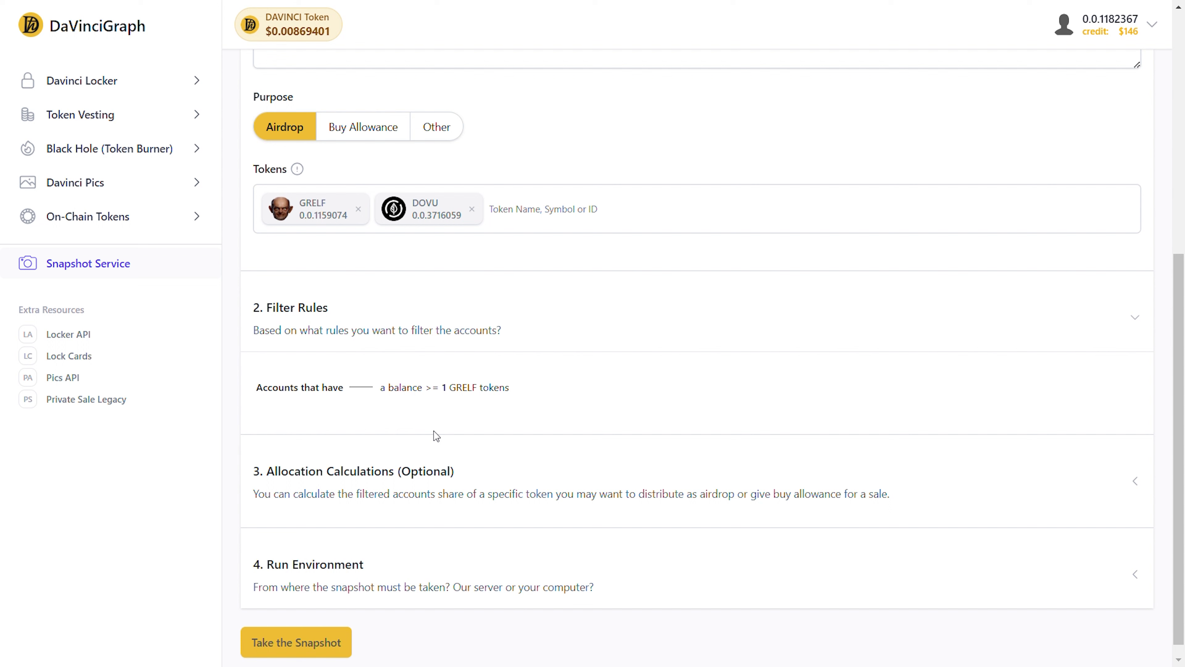
mouse_move(428, 398)
left_click(364, 387)
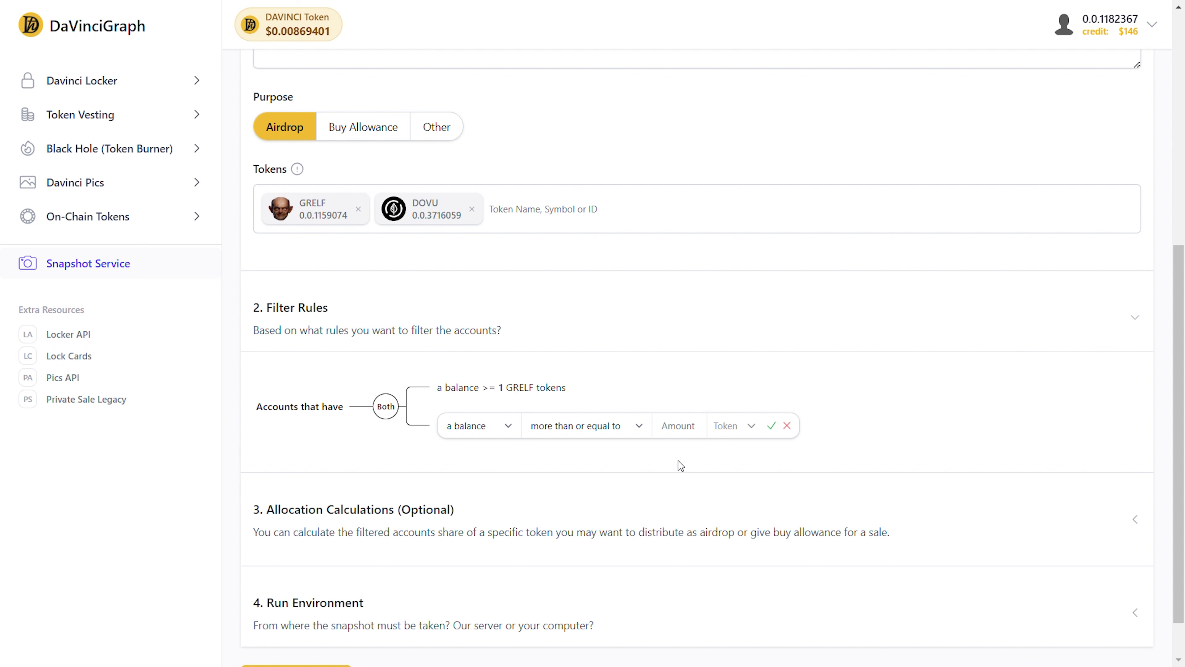
left_click(486, 432)
left_click(487, 465)
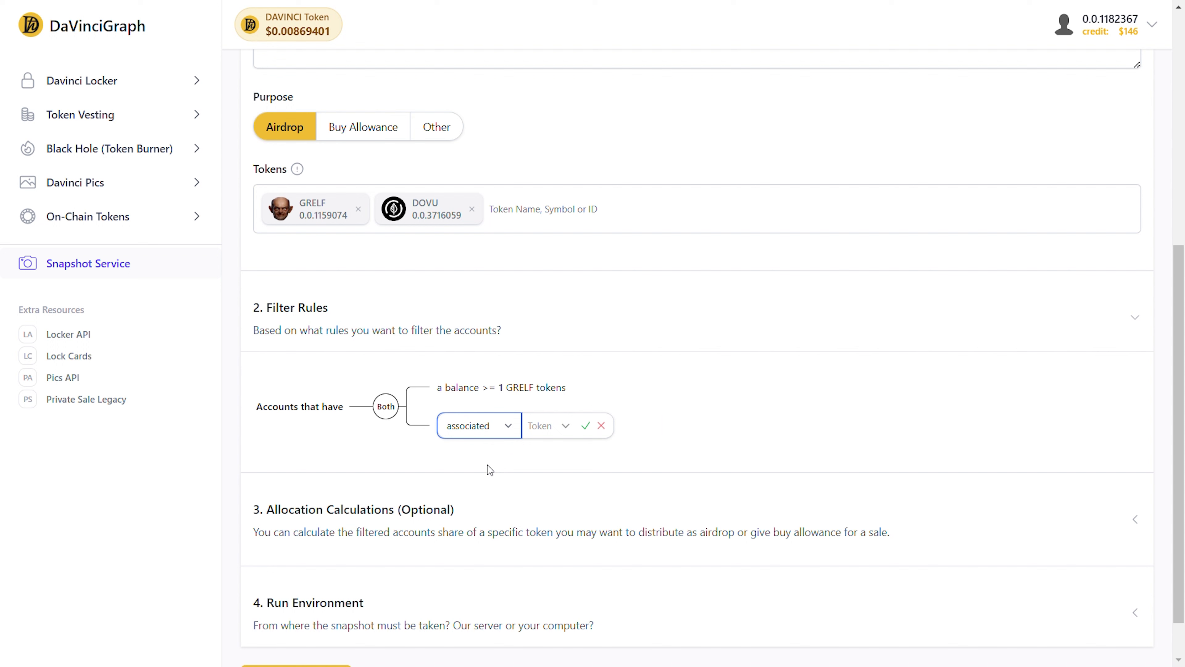
left_click(546, 425)
left_click(567, 503)
left_click(584, 429)
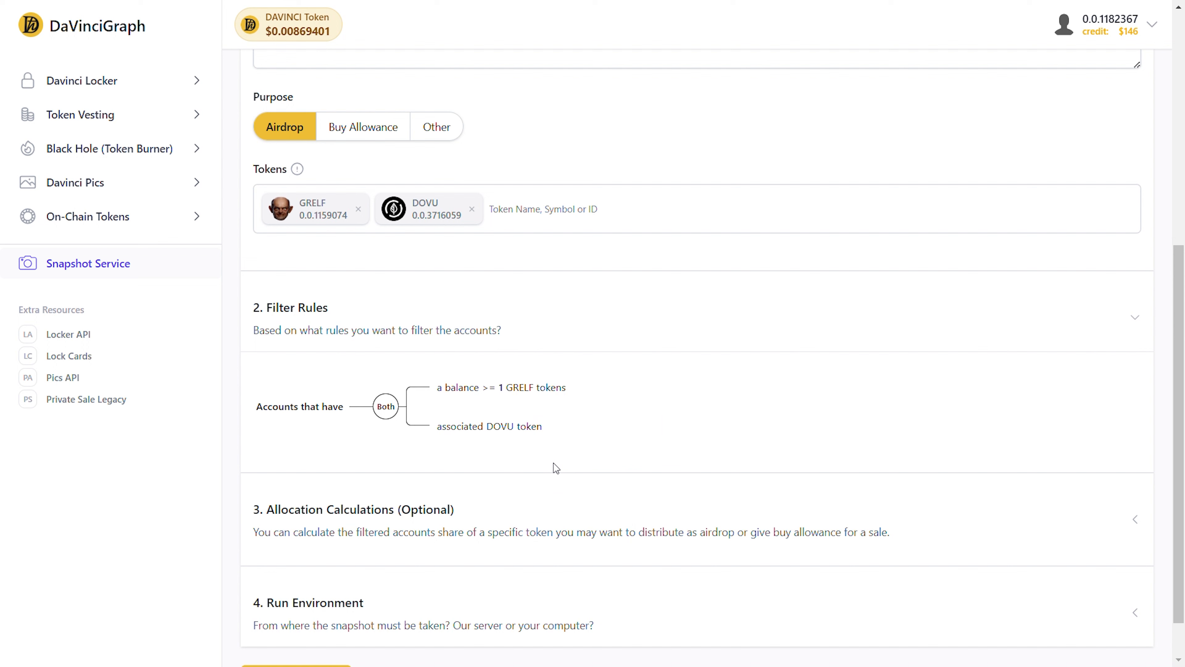
scroll(714, 458, "down", 2)
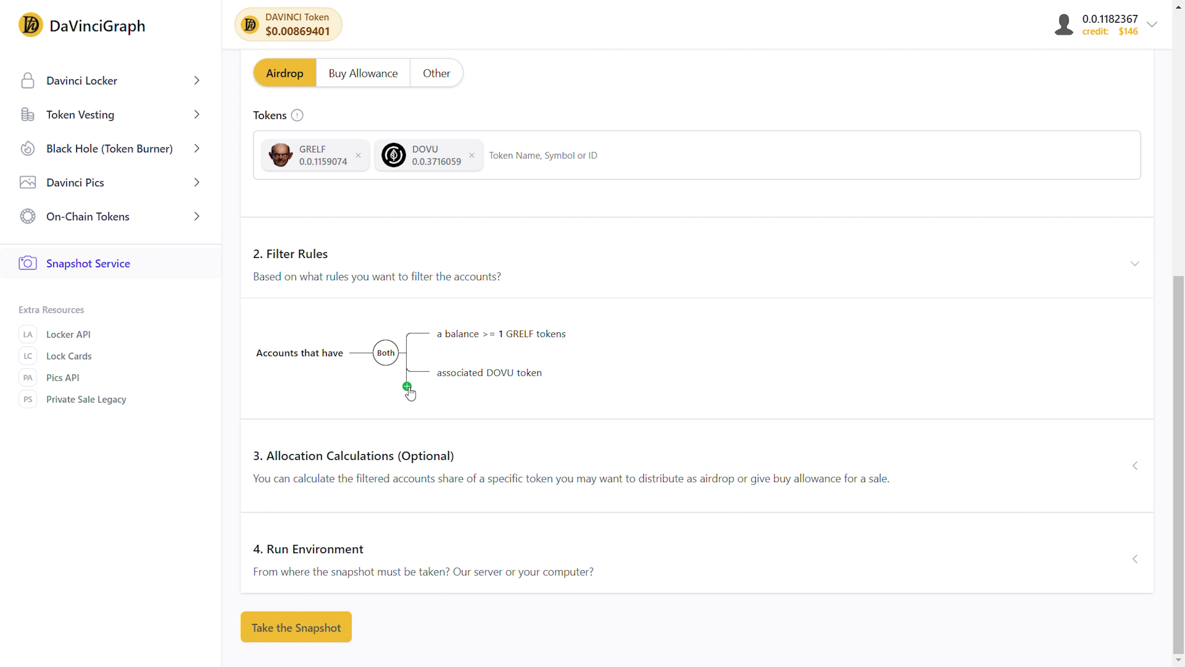
Add a third rule and set its type to 'associated'
left_click(407, 386)
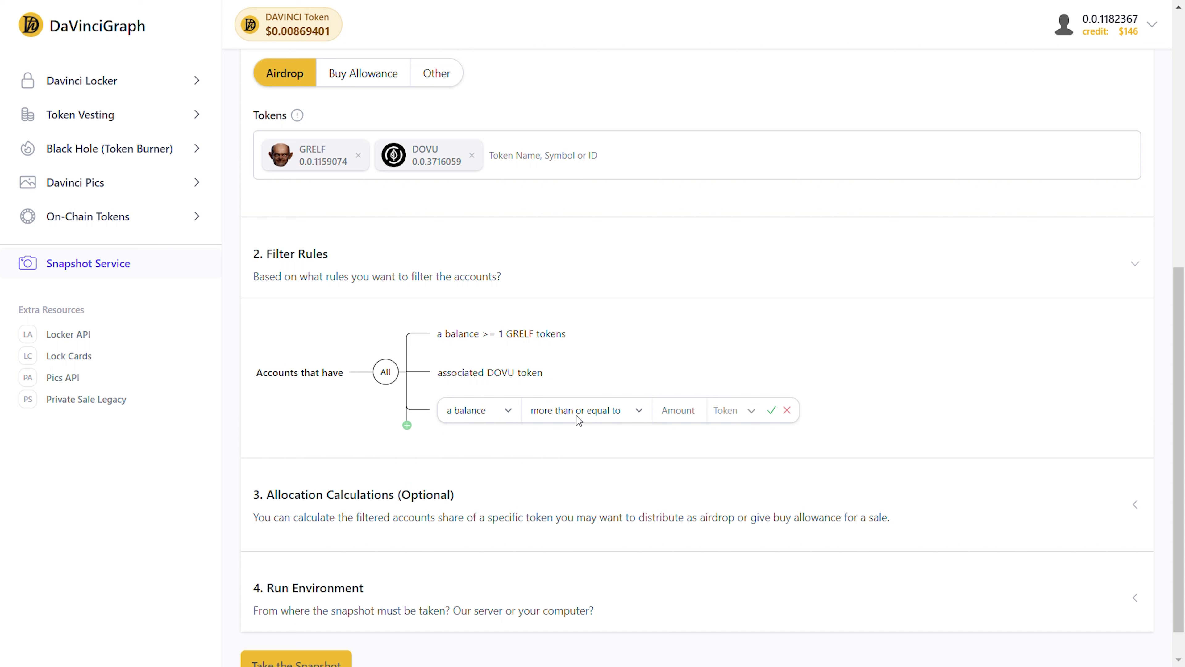
left_click(493, 411)
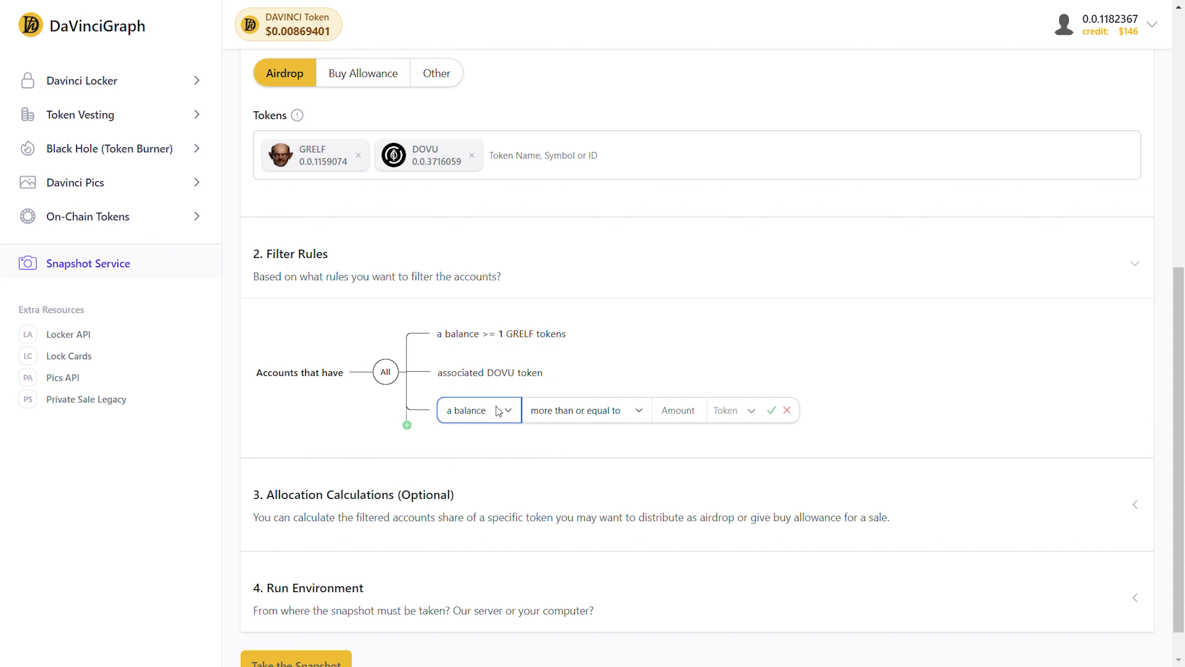
left_click(483, 449)
Add CREET to the snapshot tokens and confirm the third rule as associated CREET
left_click(537, 166)
type("creet")
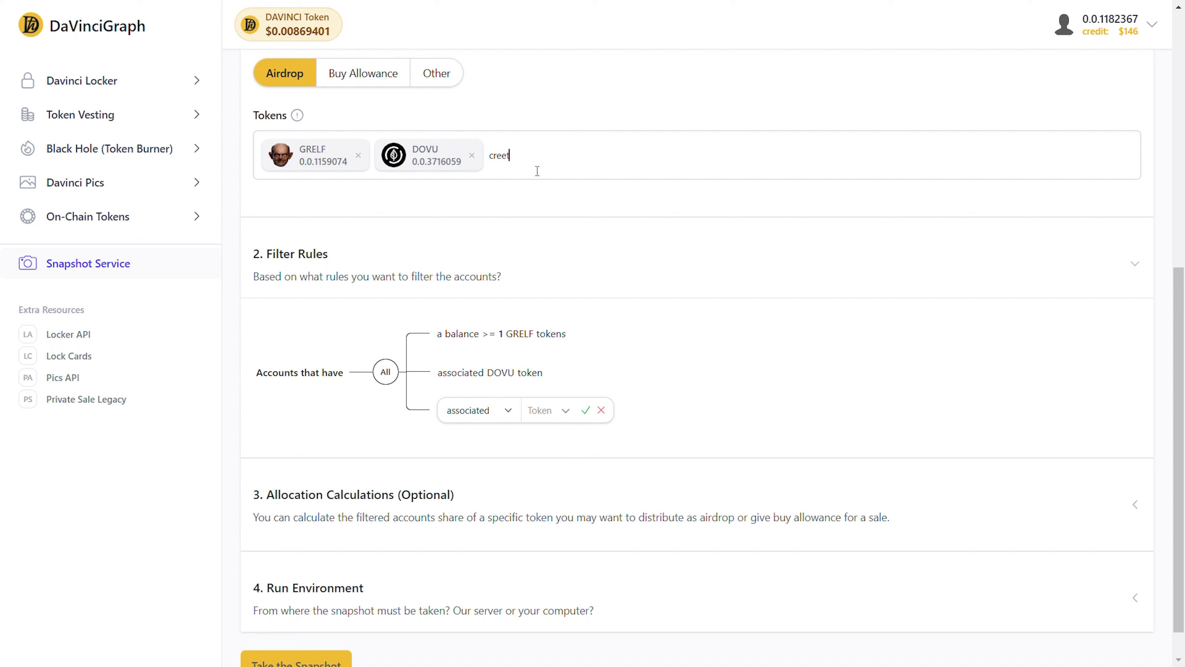
left_click(537, 196)
left_click(562, 421)
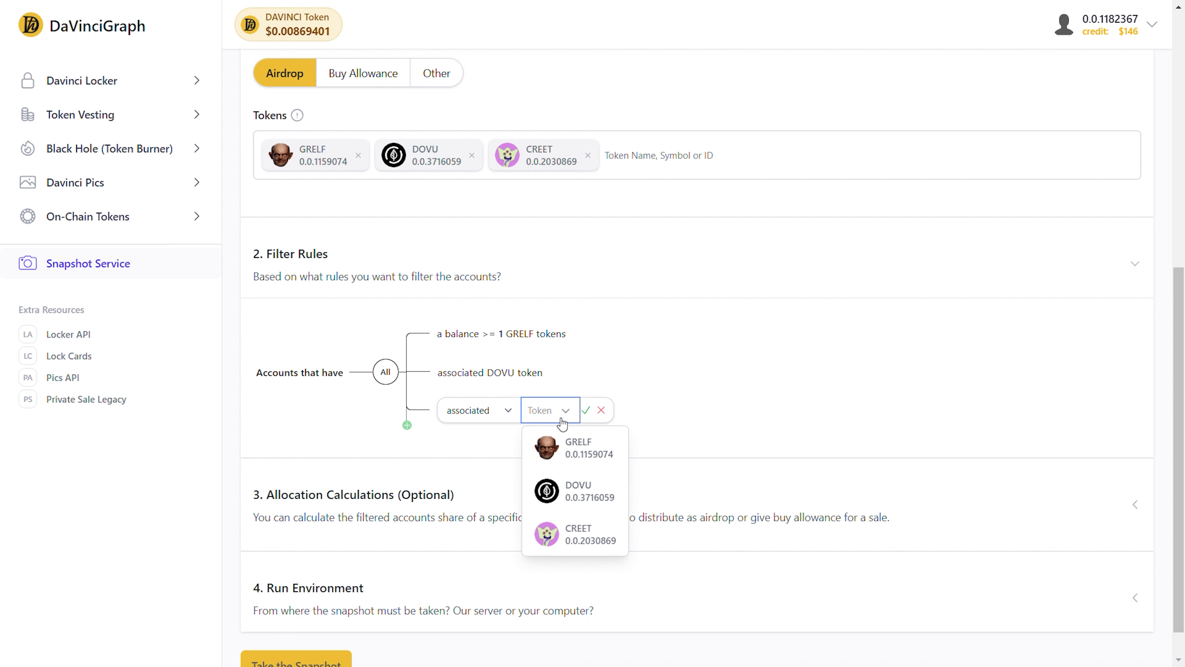
left_click(575, 534)
left_click(586, 410)
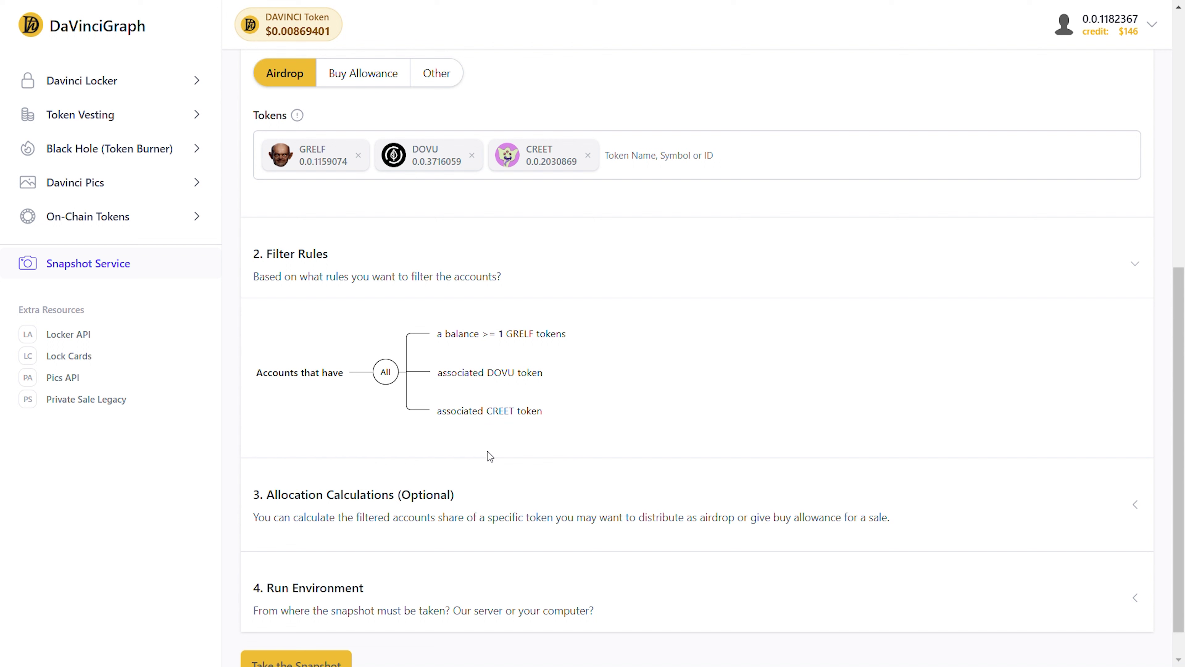
mouse_move(385, 380)
Switch the rule combination between All and One of
left_click(392, 377)
left_click(389, 374)
left_click(391, 391)
left_click(390, 381)
Add a new rule under CREET requiring the GRELF token to be associated
left_click(407, 426)
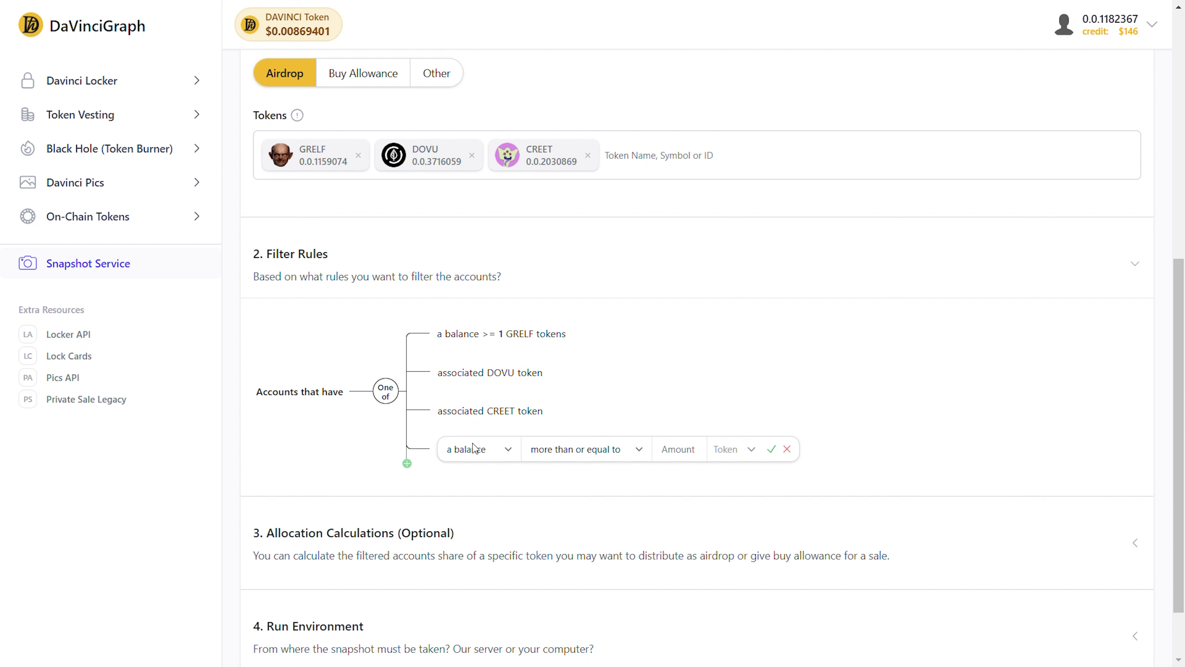
left_click(474, 448)
left_click(482, 499)
left_click(538, 457)
left_click(585, 484)
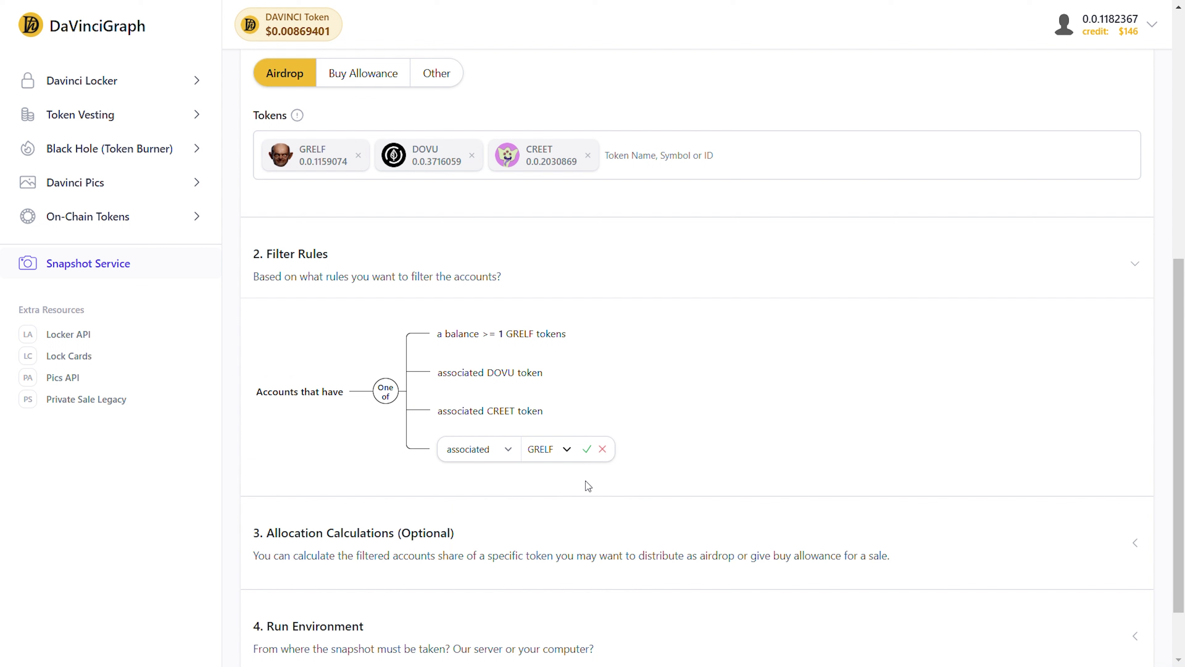
left_click(586, 449)
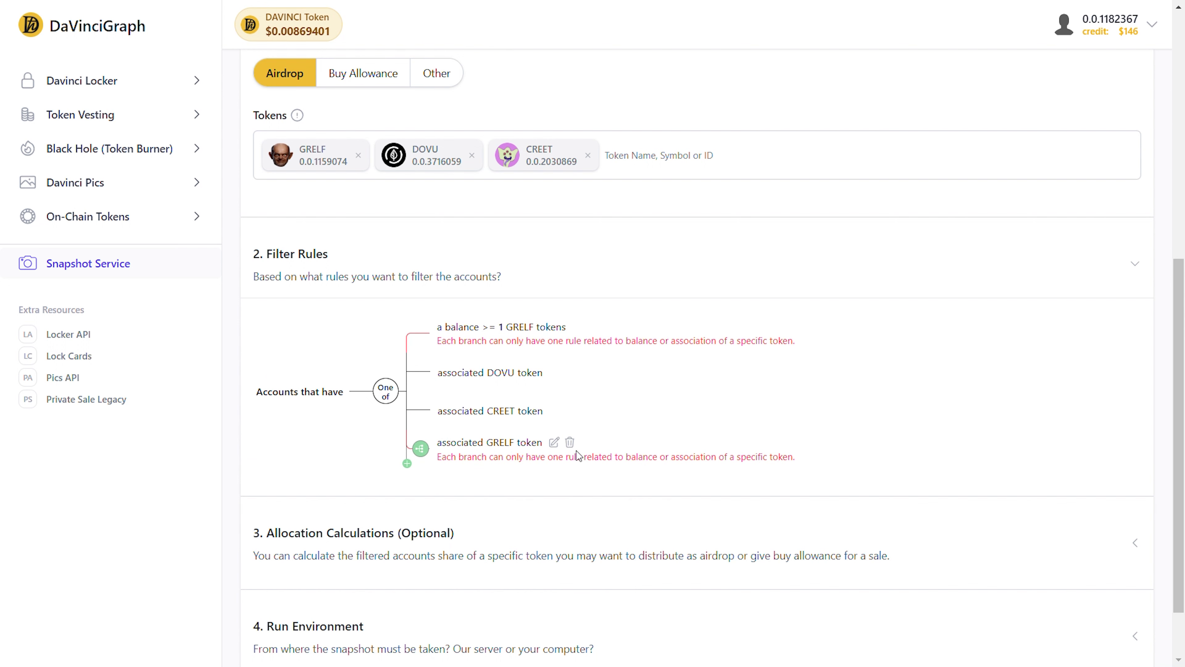
Delete the duplicate associated GRELF token rule
left_click(570, 443)
left_click(571, 462)
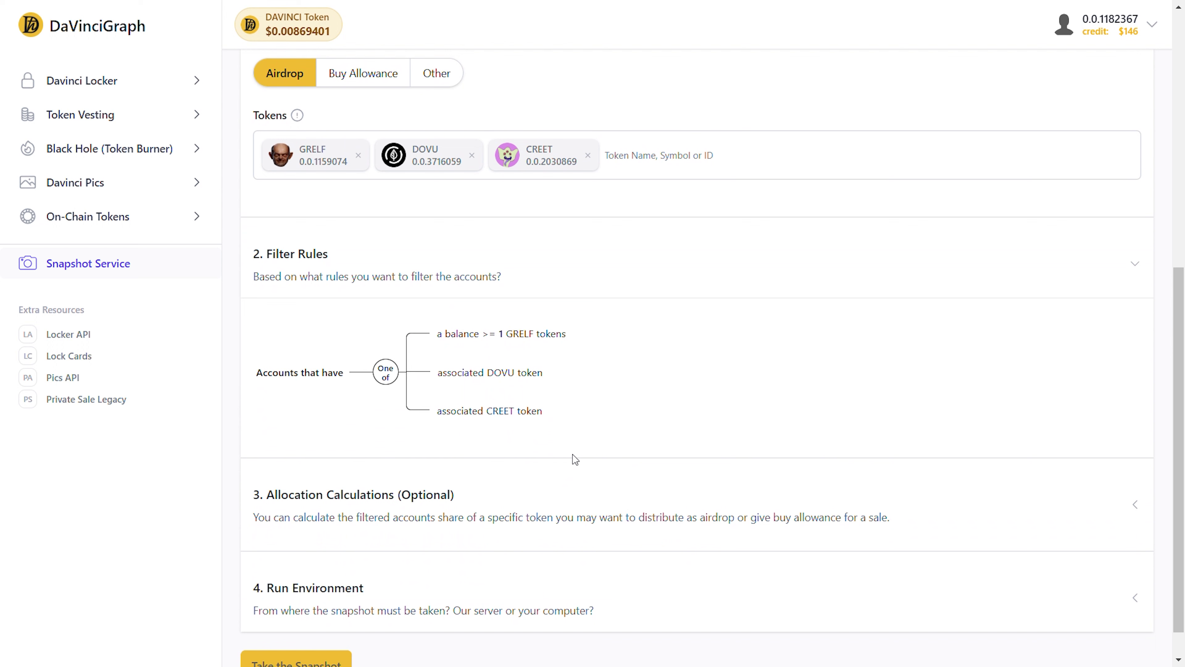
mouse_move(543, 343)
Change the GRELF balance rule to 'between or equal to' 1 and 5 and save it
left_click(578, 334)
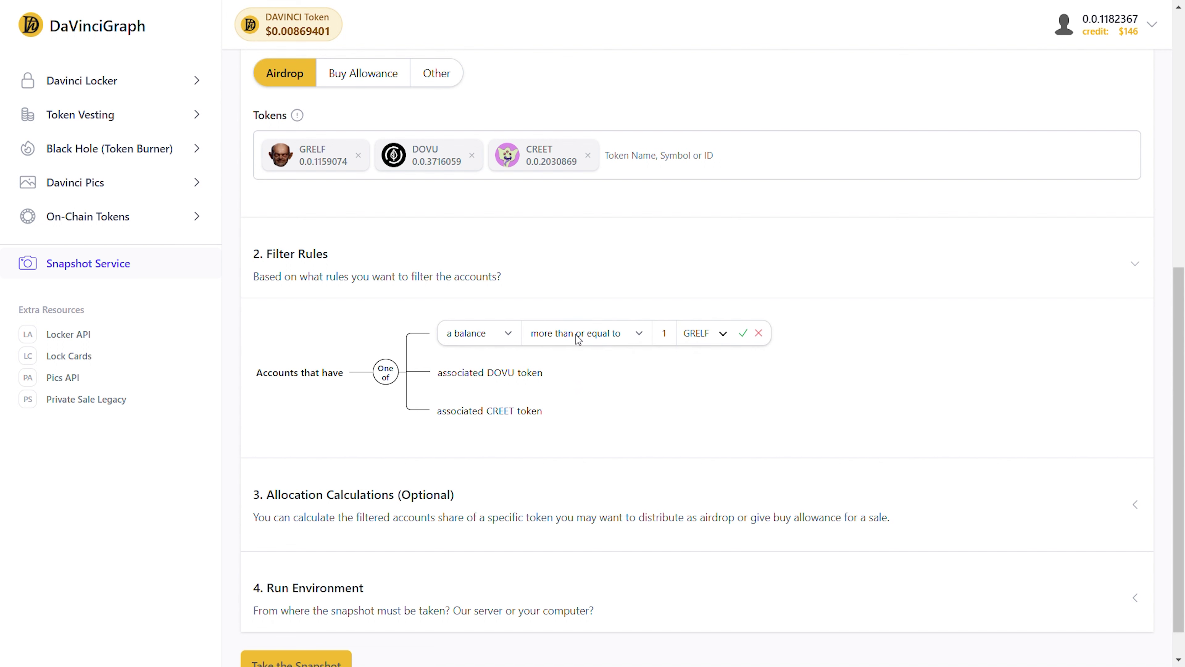
left_click(575, 335)
left_click(582, 467)
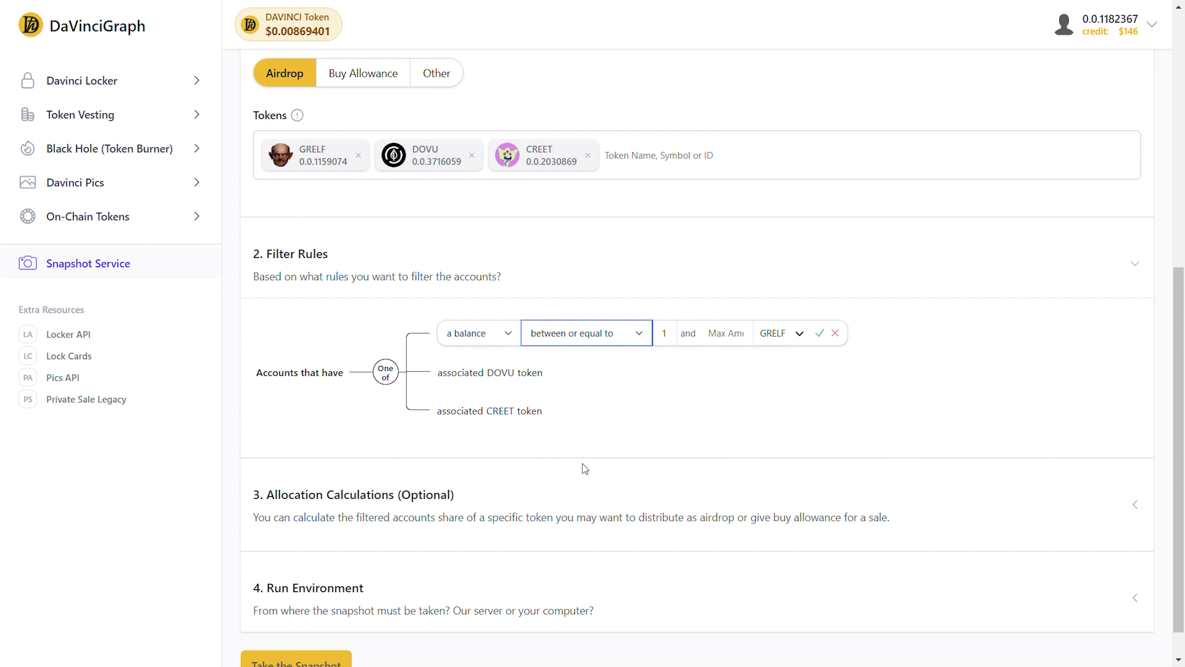
left_click(724, 334)
type("5")
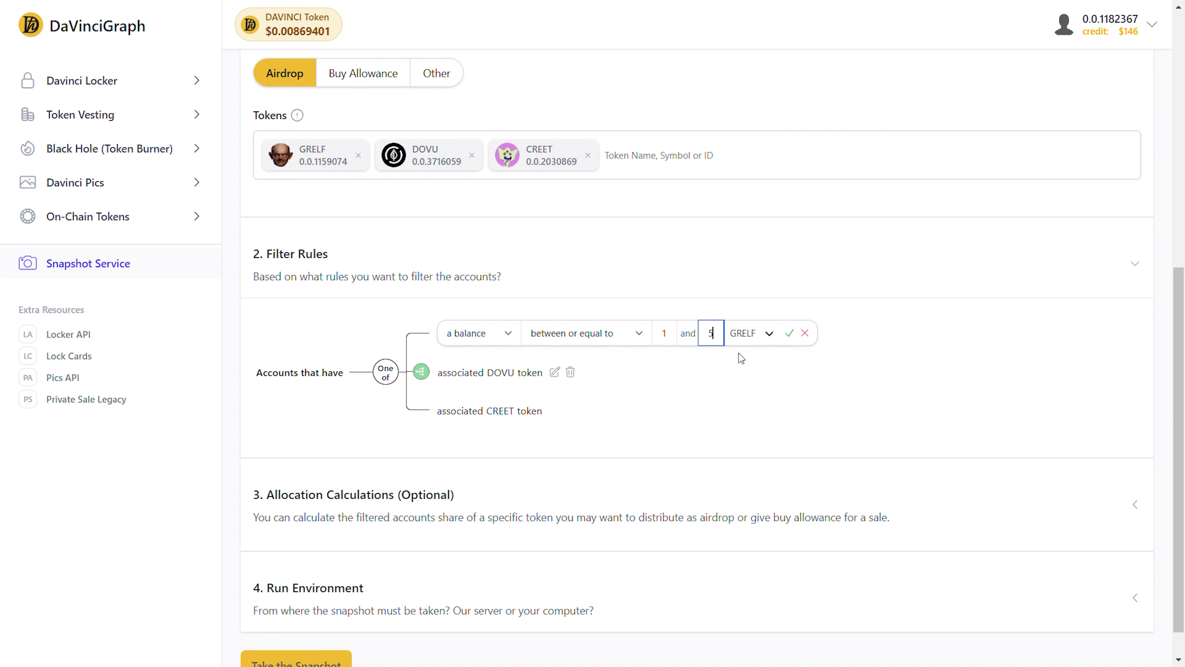
left_click(819, 333)
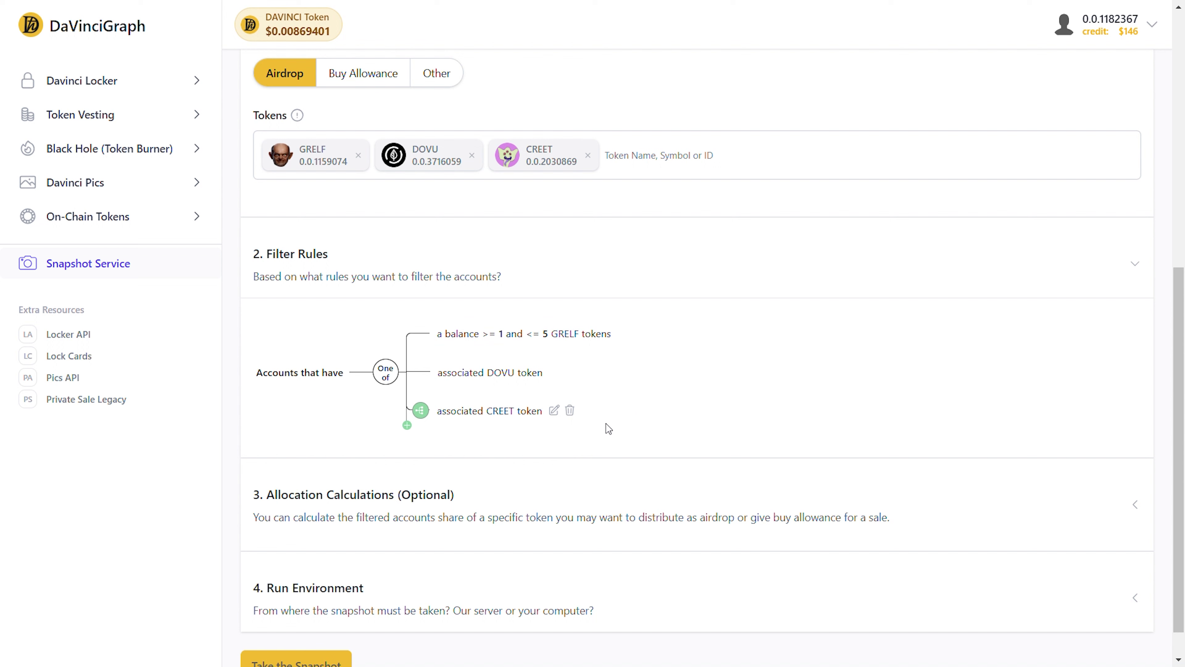
mouse_move(574, 427)
Delete the associated CREET and associated DOVU rules
left_click(570, 411)
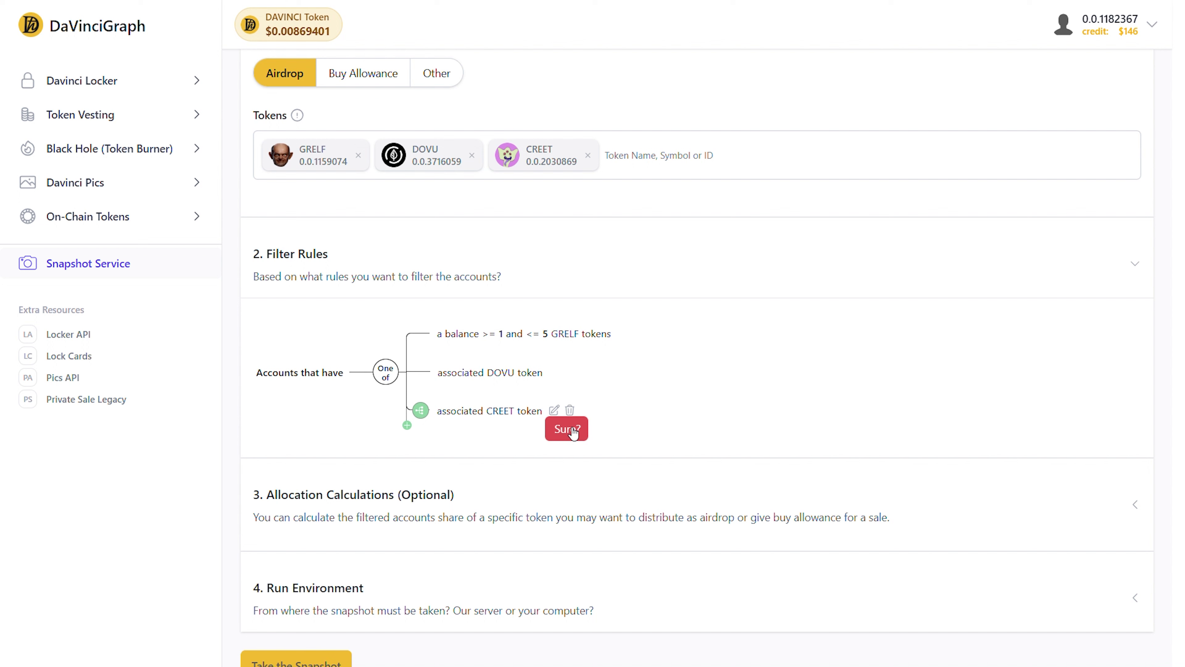
left_click(572, 429)
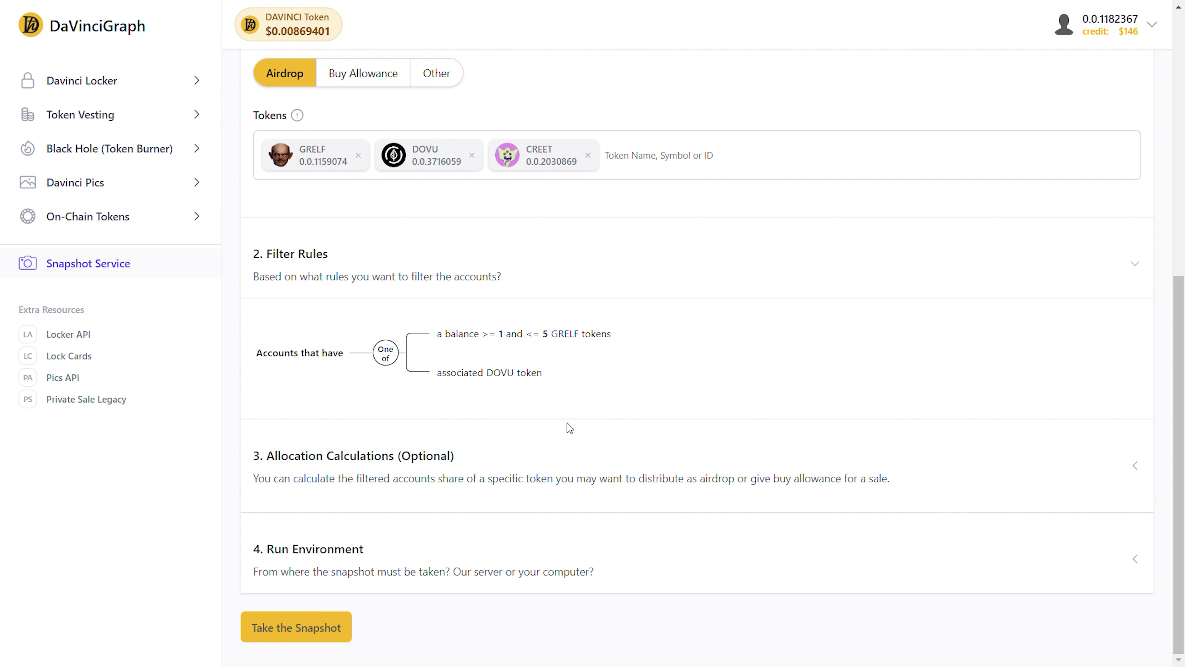
left_click(570, 372)
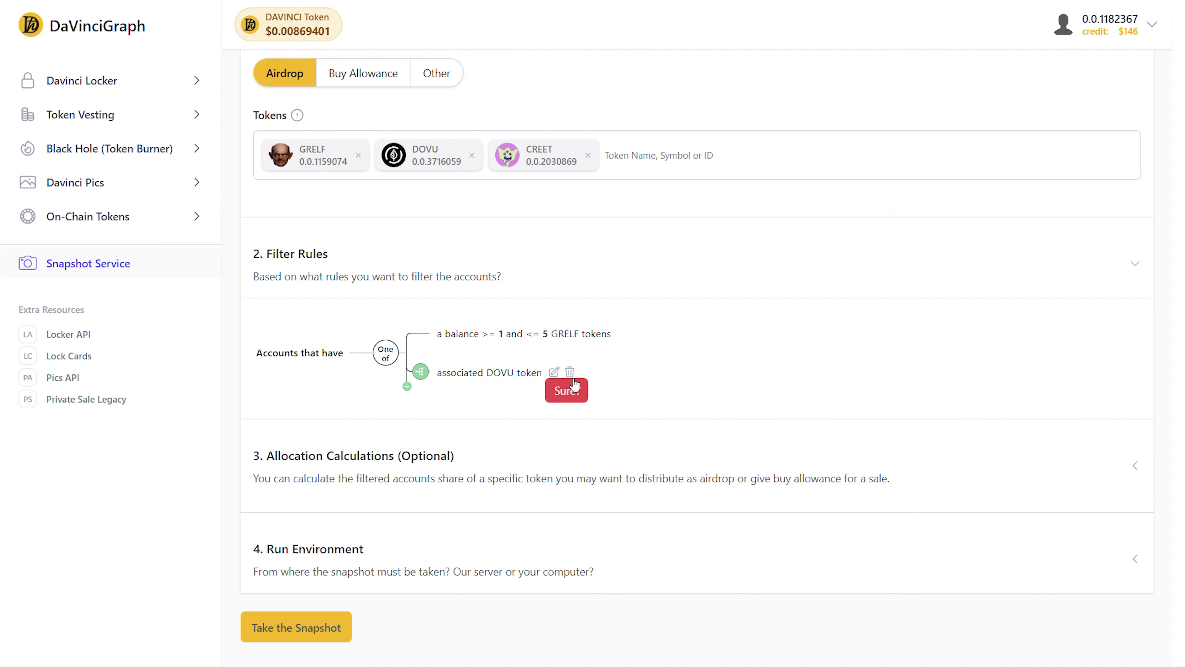
left_click(568, 391)
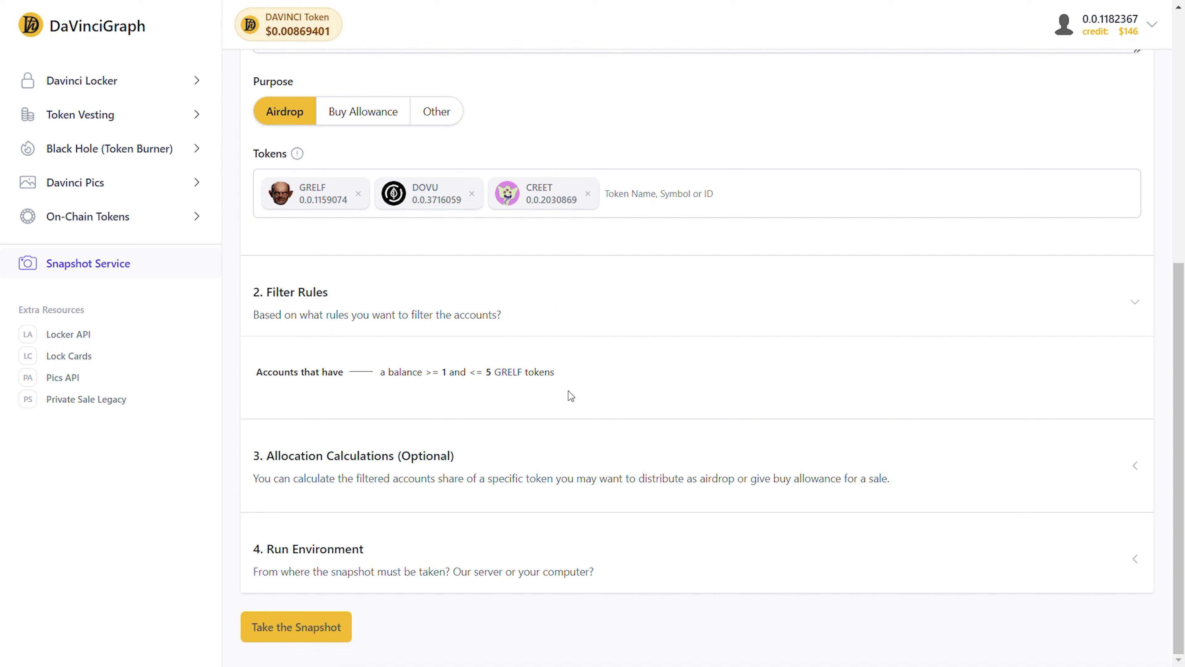
Delete the GRELF rule, then resave the remaining rule as associated GRELF
left_click(583, 374)
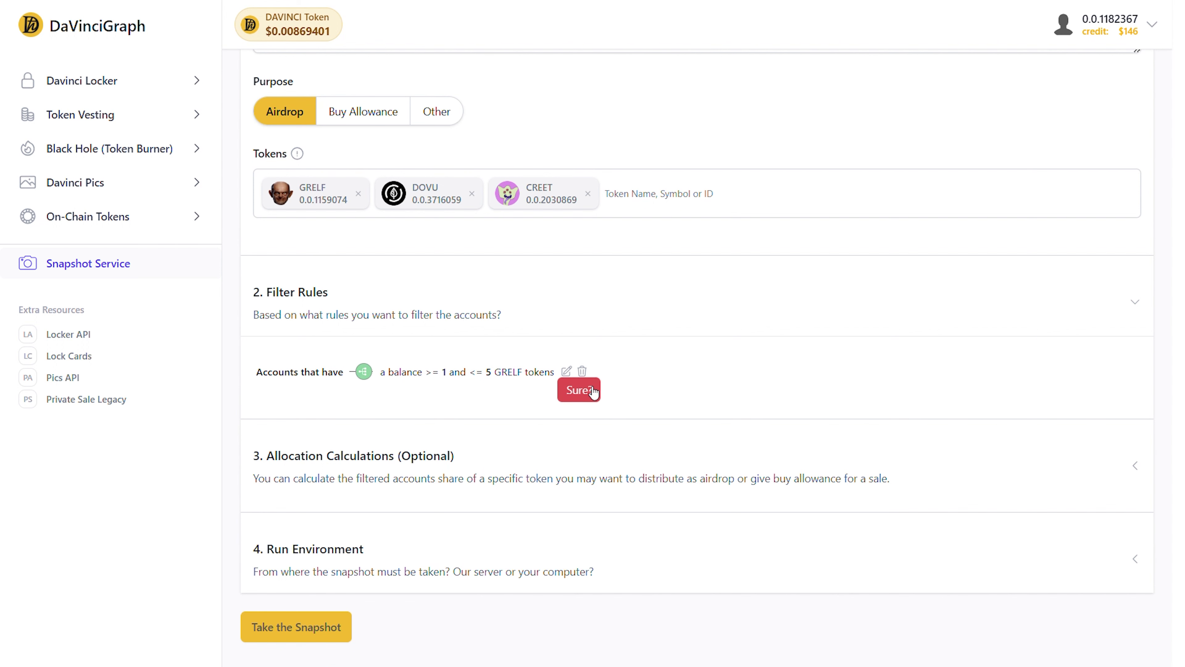
left_click(590, 390)
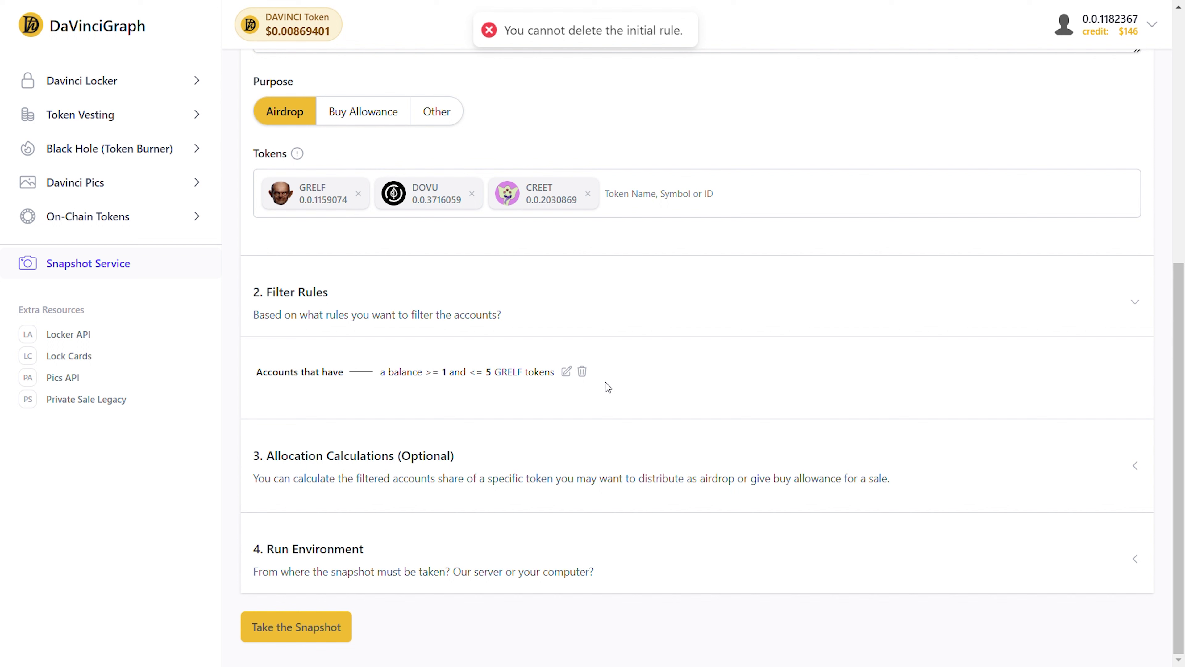
left_click(568, 373)
left_click(419, 406)
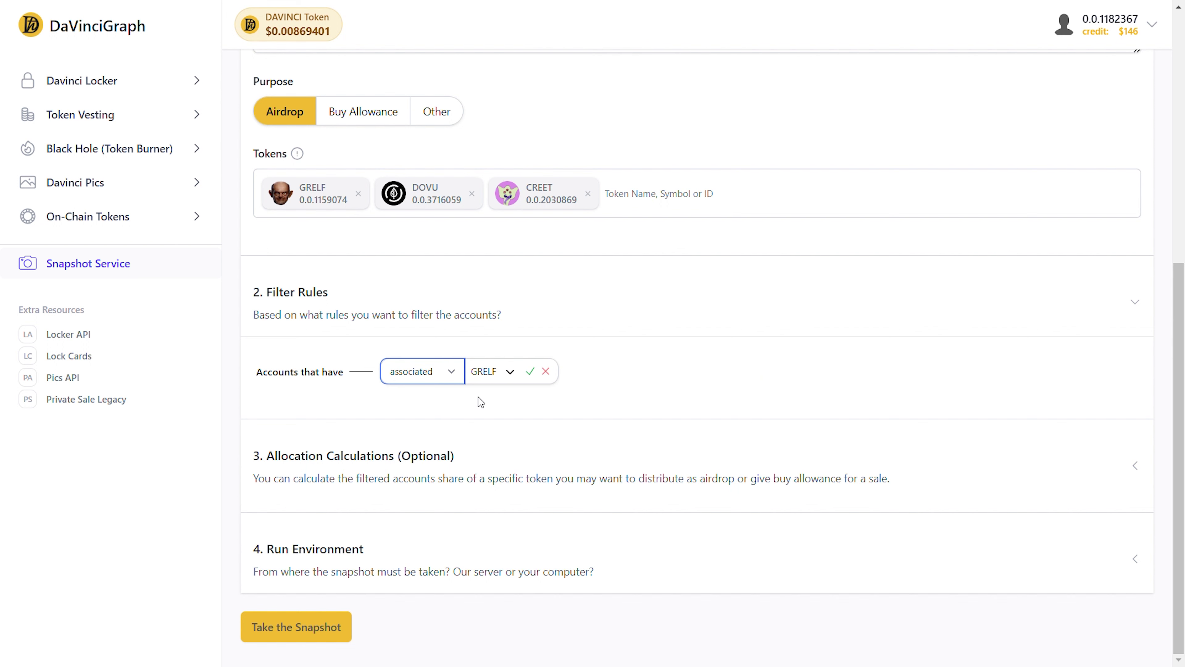
left_click(534, 373)
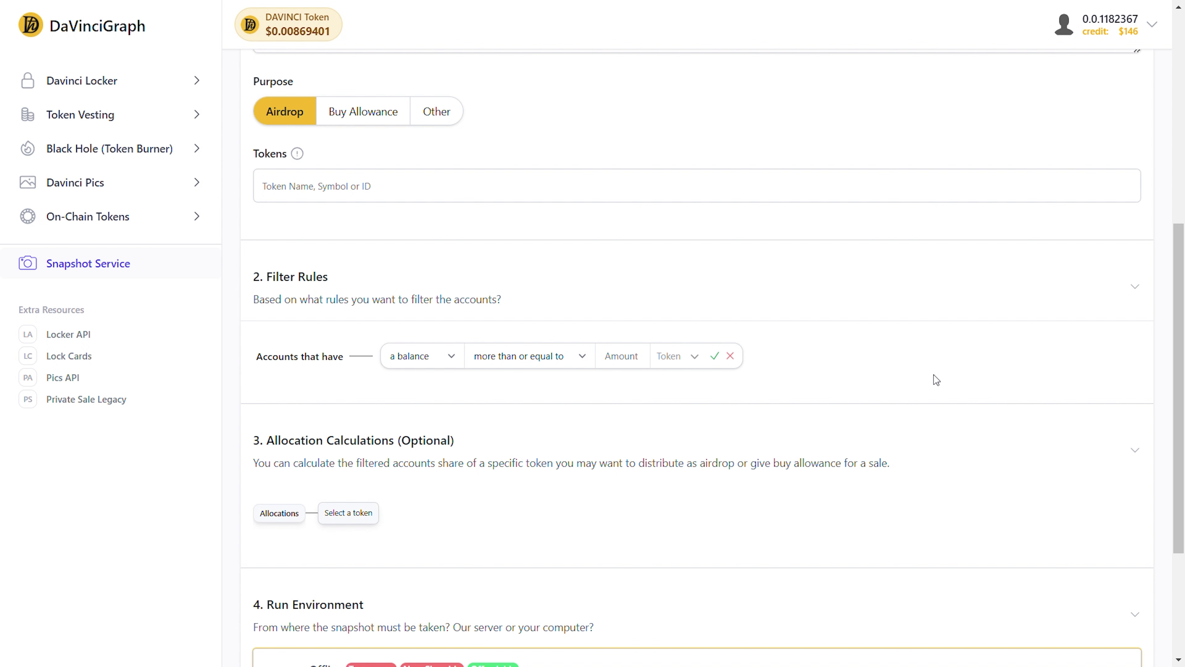
Collapse Allocation Calculations and Run Environment, then add Davincigraph (DAVINCI) and its NFTs
left_click(1135, 451)
left_click(1138, 547)
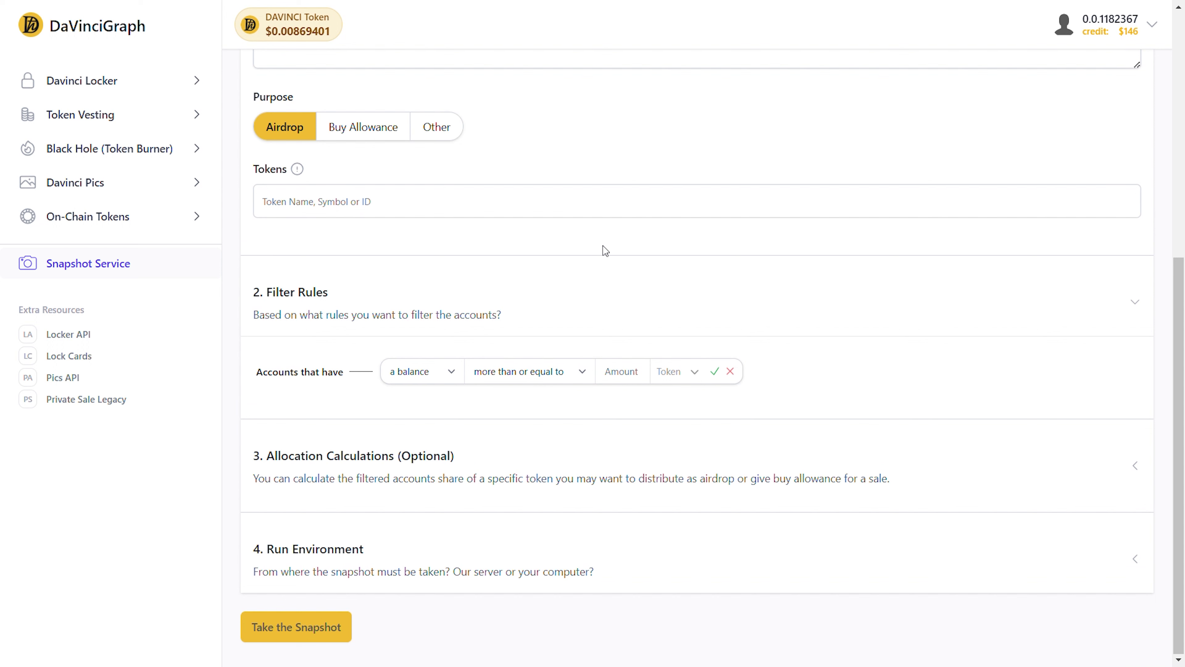
left_click(341, 205)
type("davinci")
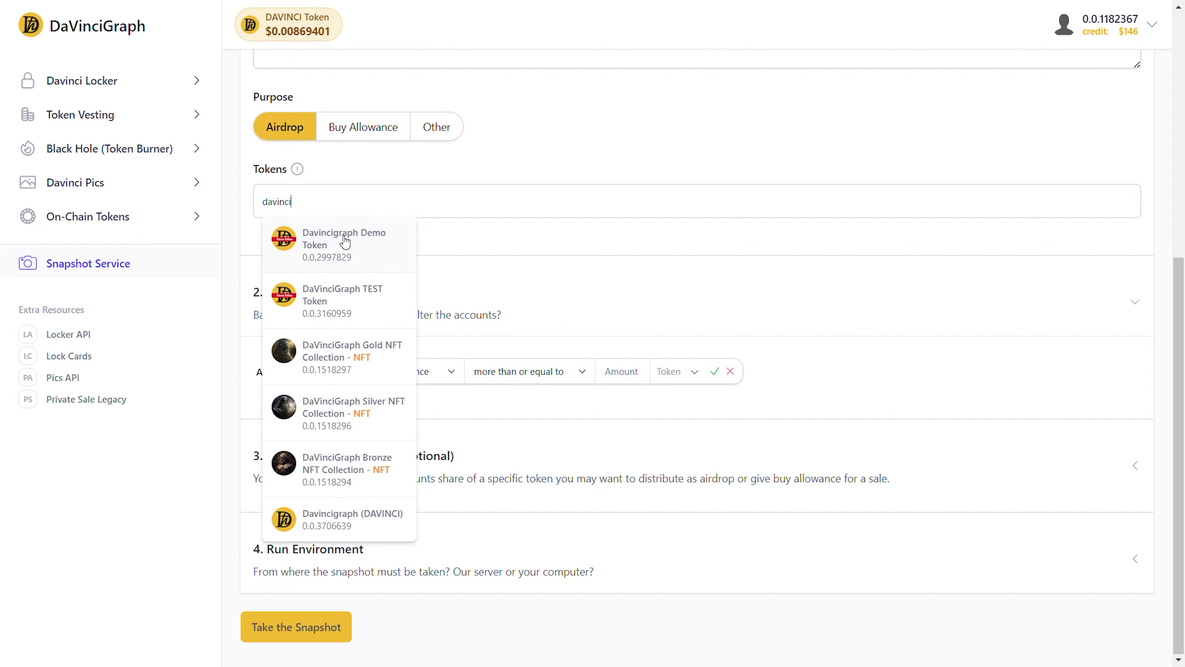
left_click(373, 540)
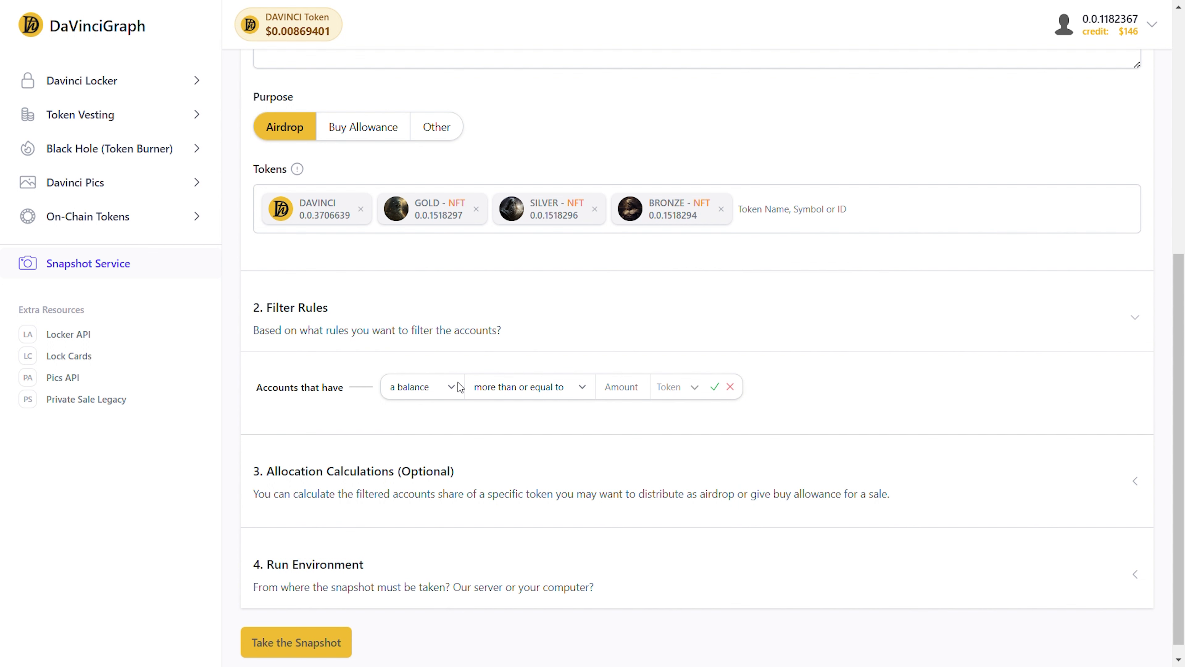
Set the first rule to associated DAVINCI token and confirm it
left_click(438, 427)
left_click(495, 387)
left_click(515, 421)
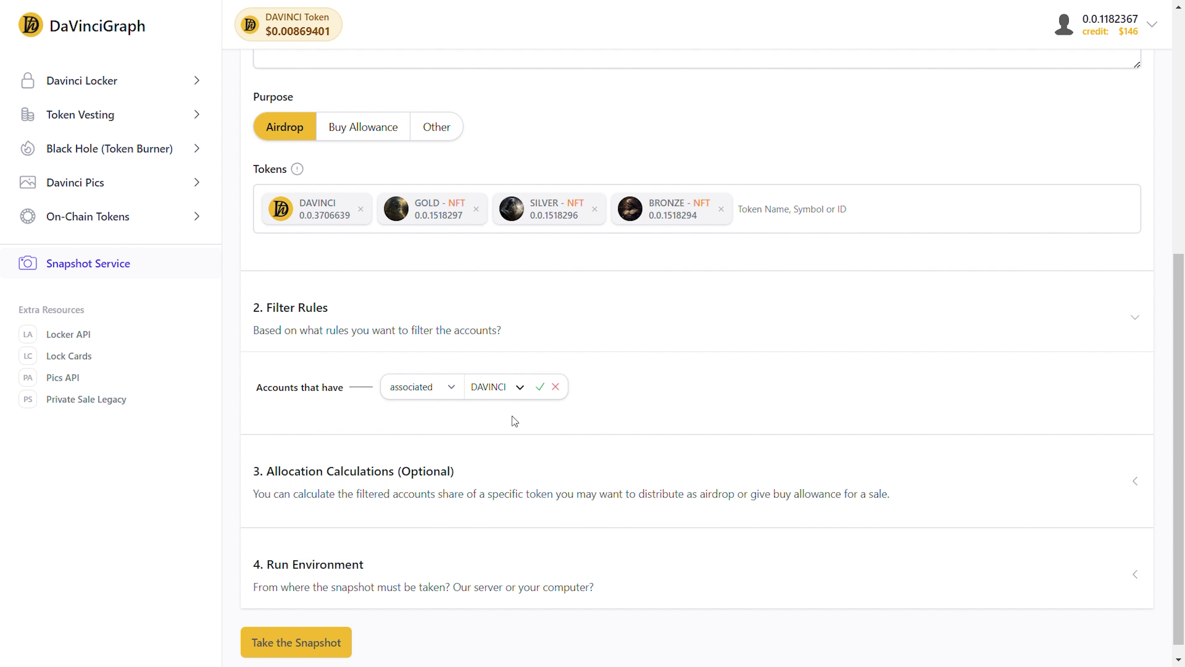
left_click(541, 387)
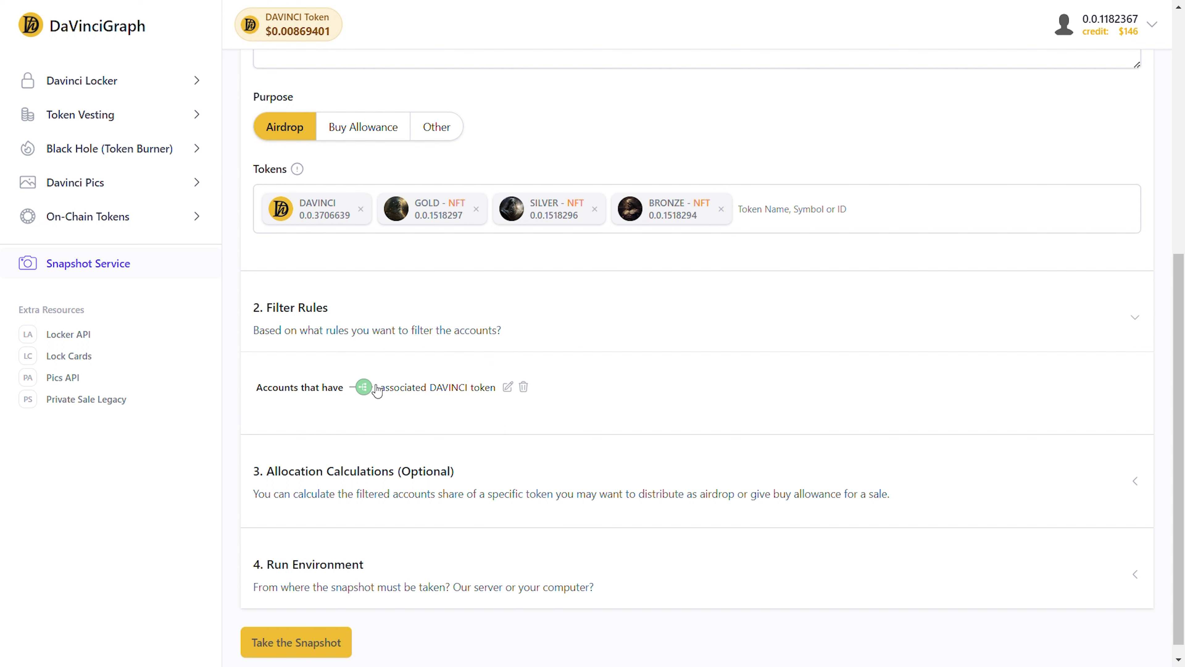
Add a Both rule requiring at least 1 GOLD and confirm it
left_click(363, 387)
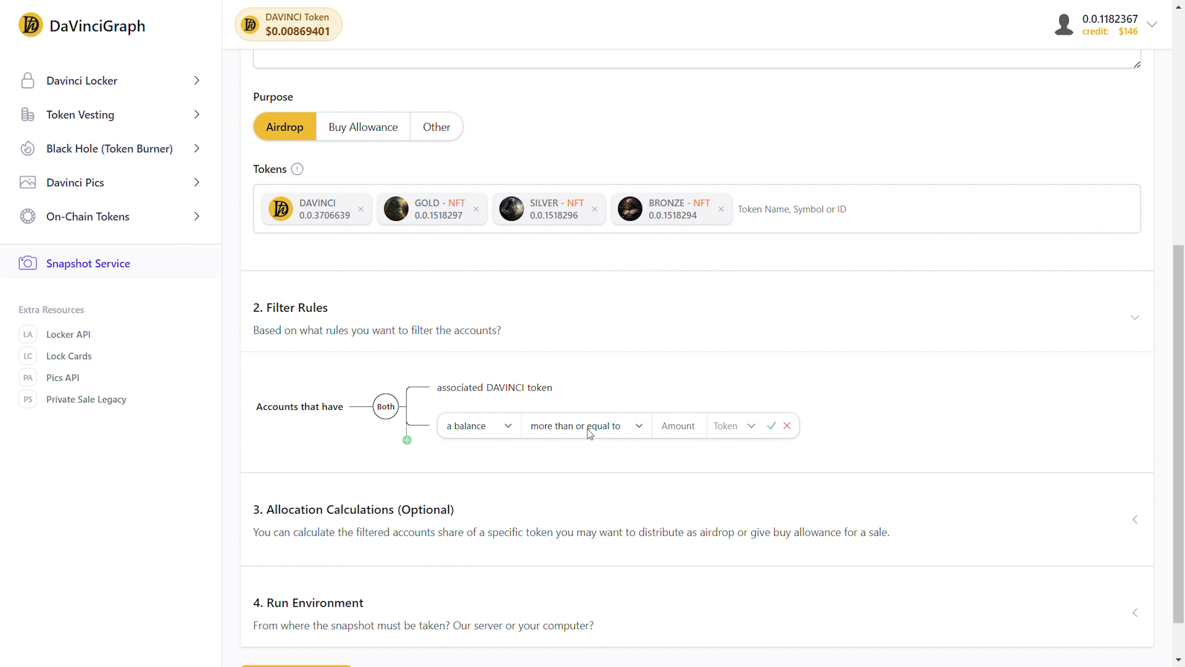
left_click(678, 426)
type("1")
left_click(698, 426)
left_click(745, 504)
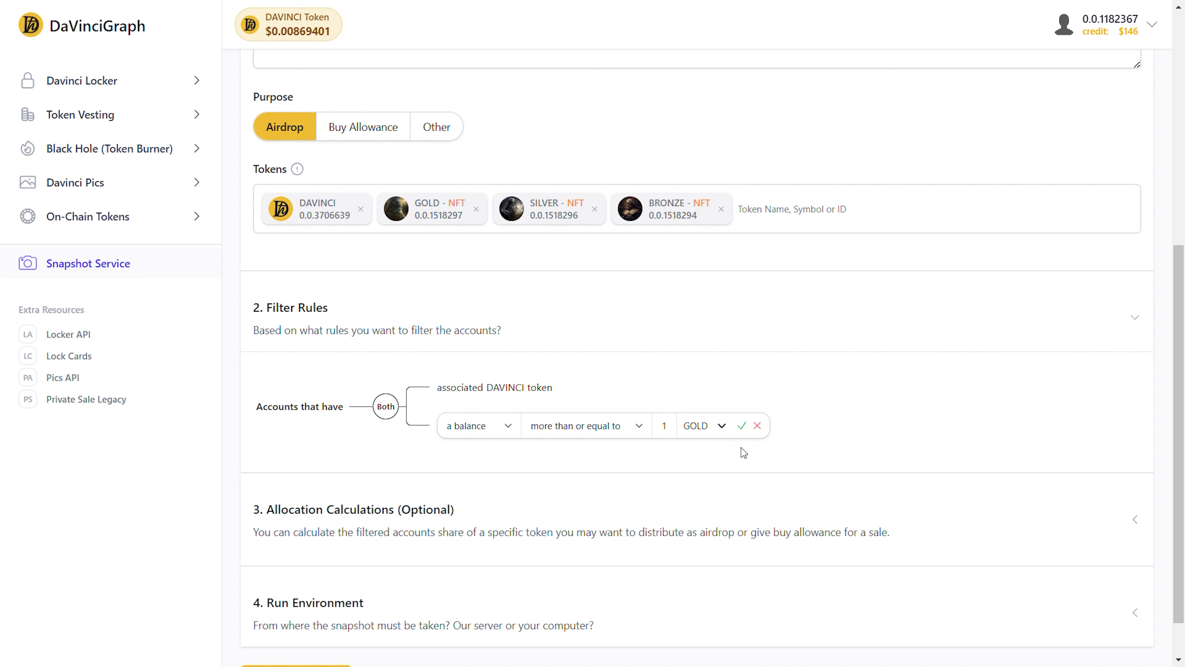
left_click(742, 425)
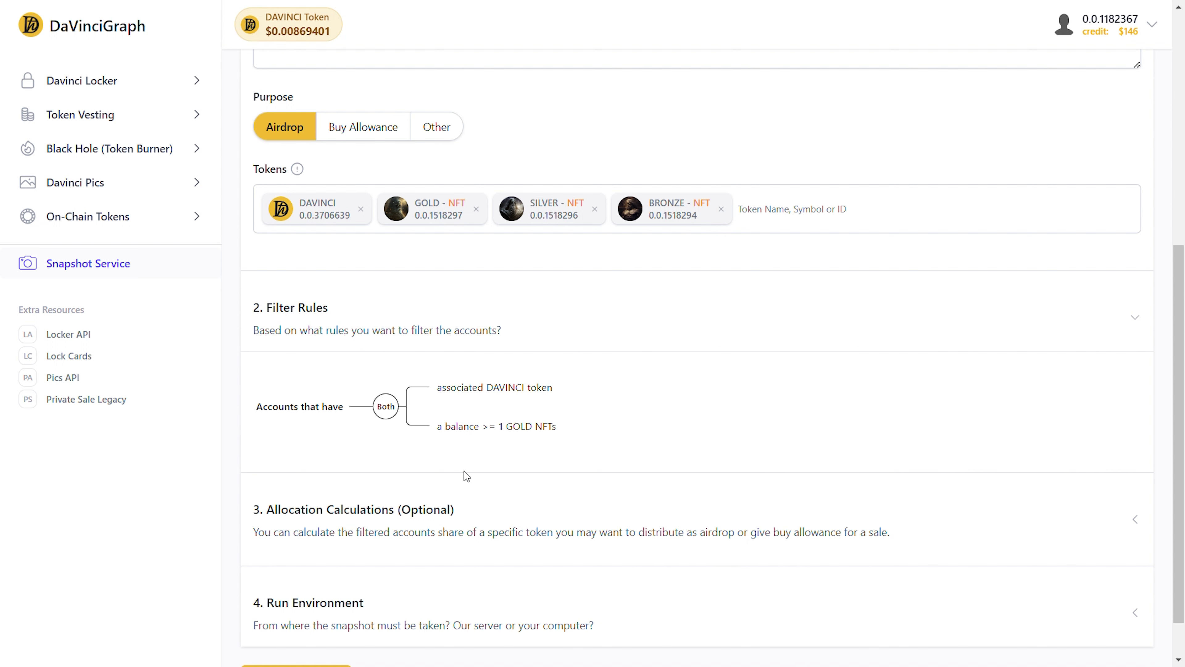
Add a One of alternative requiring at least 1 SILVER and confirm it
left_click(417, 424)
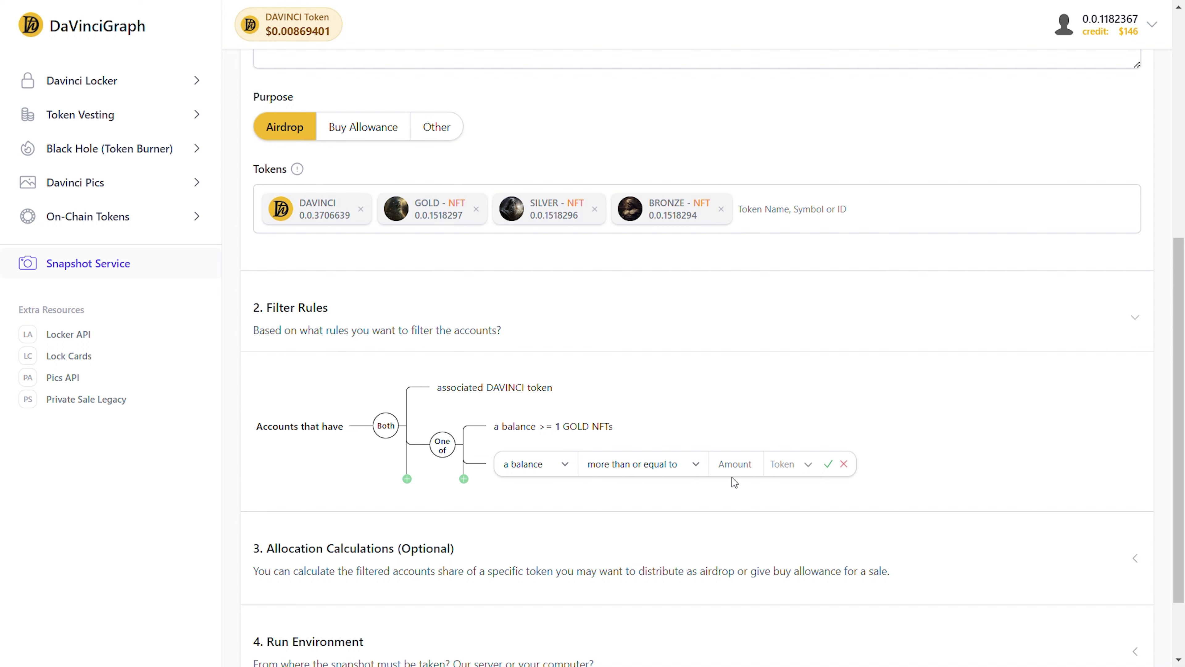
left_click(742, 471)
type("1")
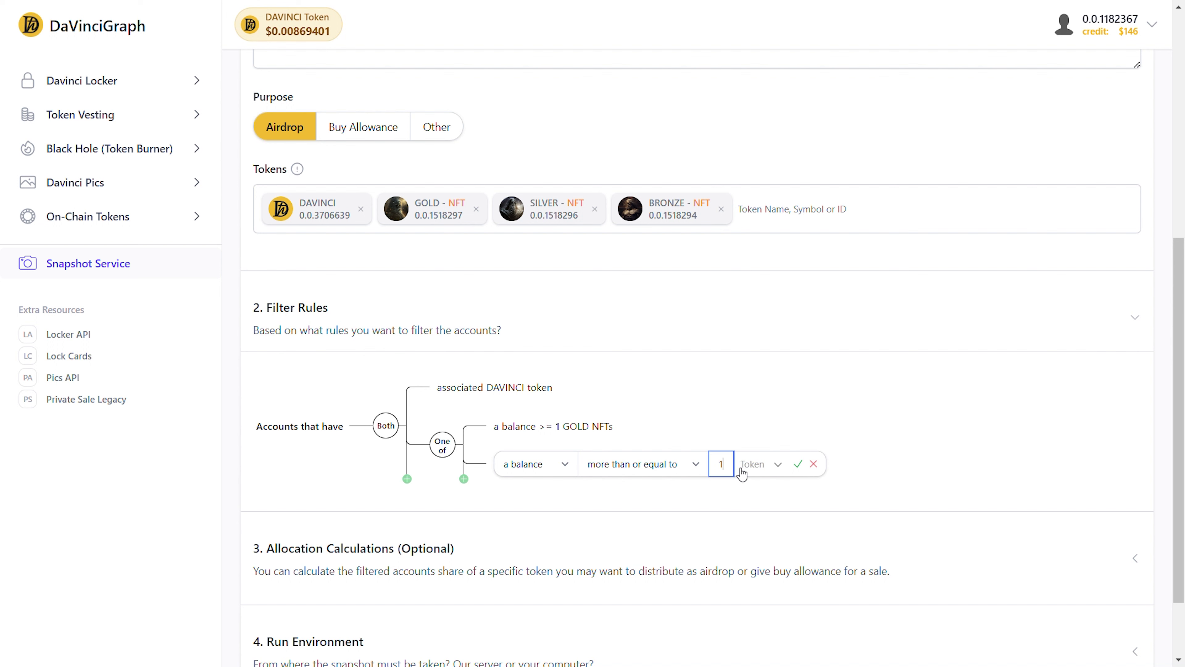
left_click(758, 466)
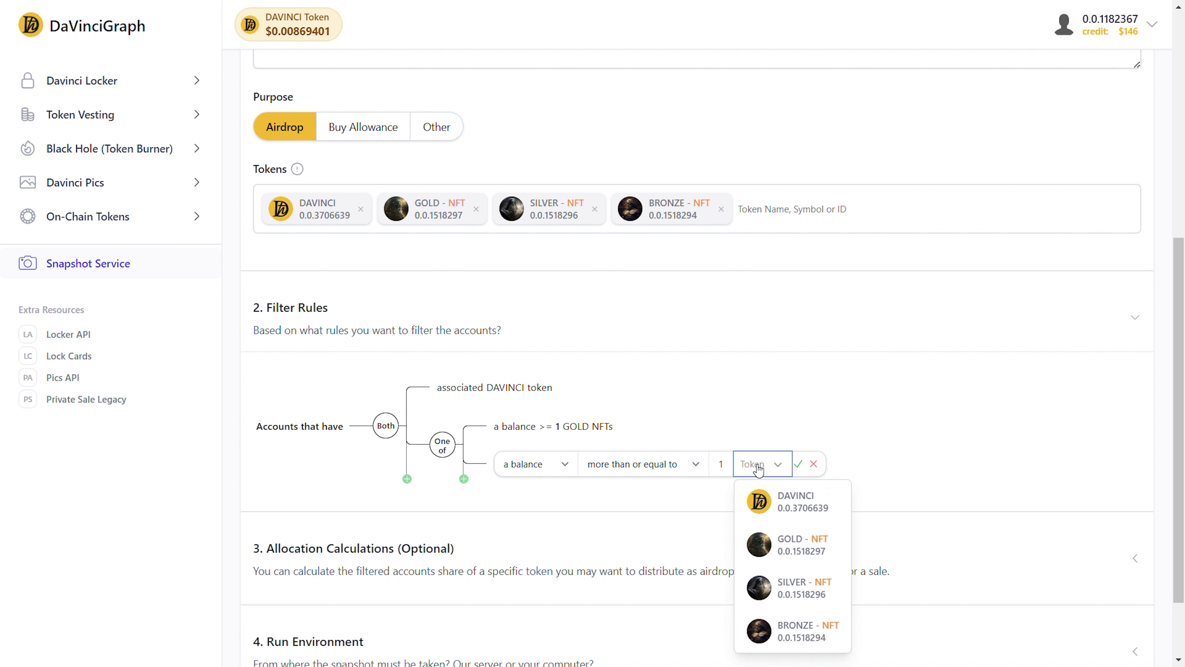
left_click(795, 588)
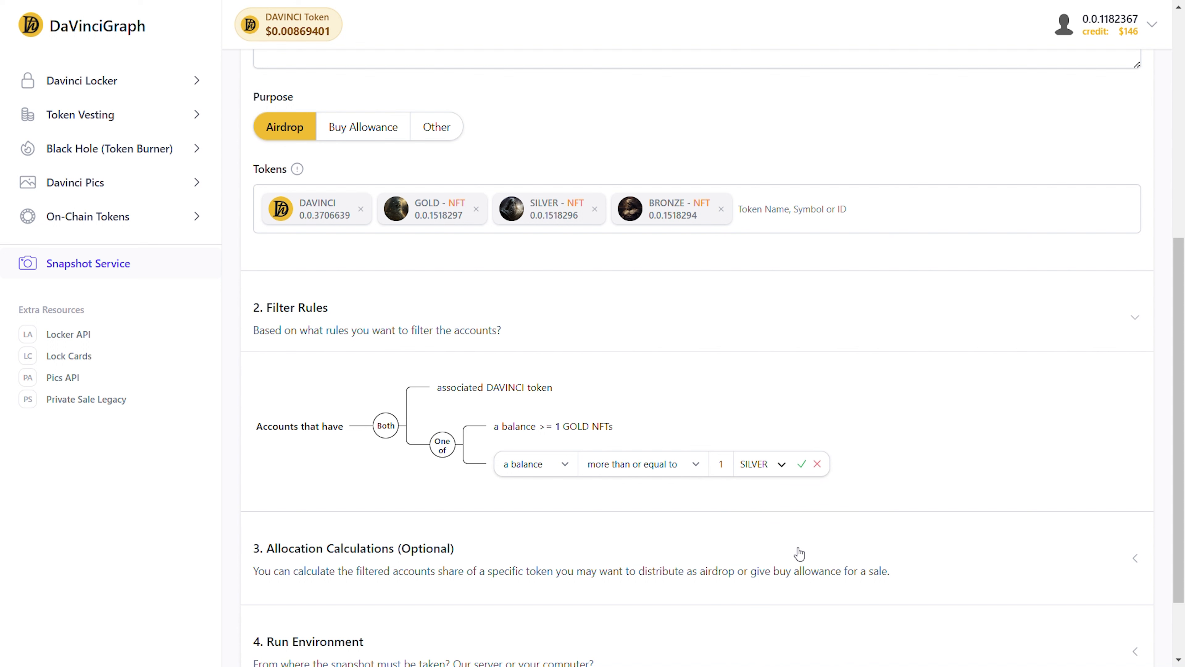
left_click(803, 464)
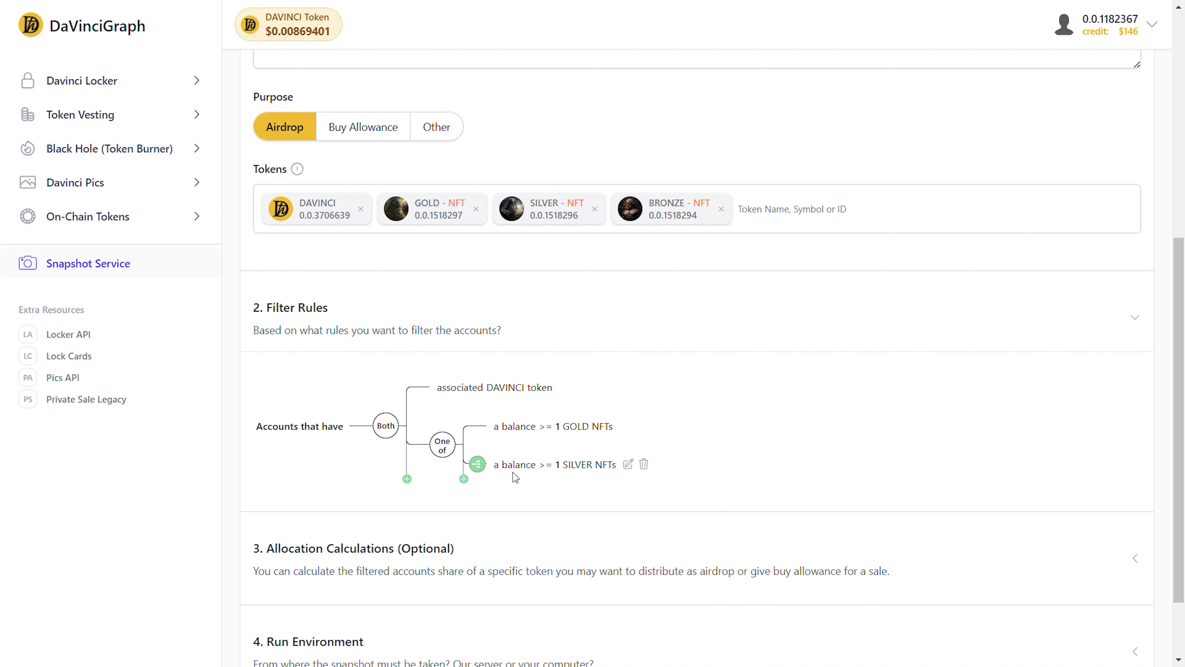
Add a third alternative with amount 1 and BRONZE as its token
left_click(464, 478)
left_click(721, 502)
type("1")
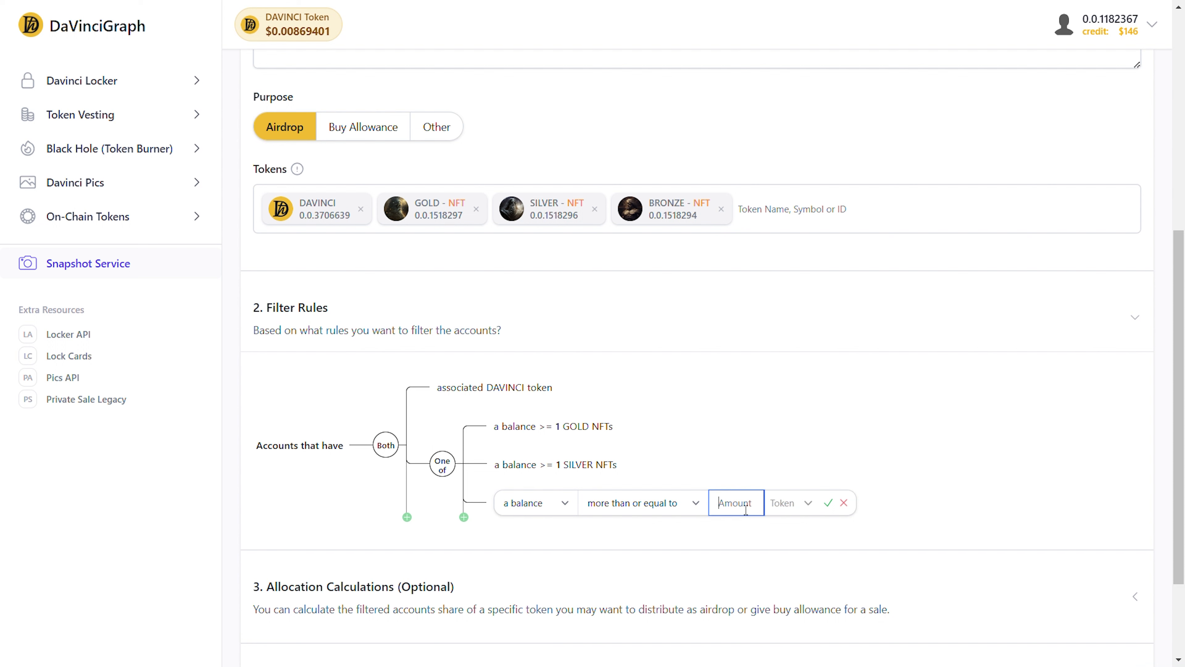
left_click(778, 508)
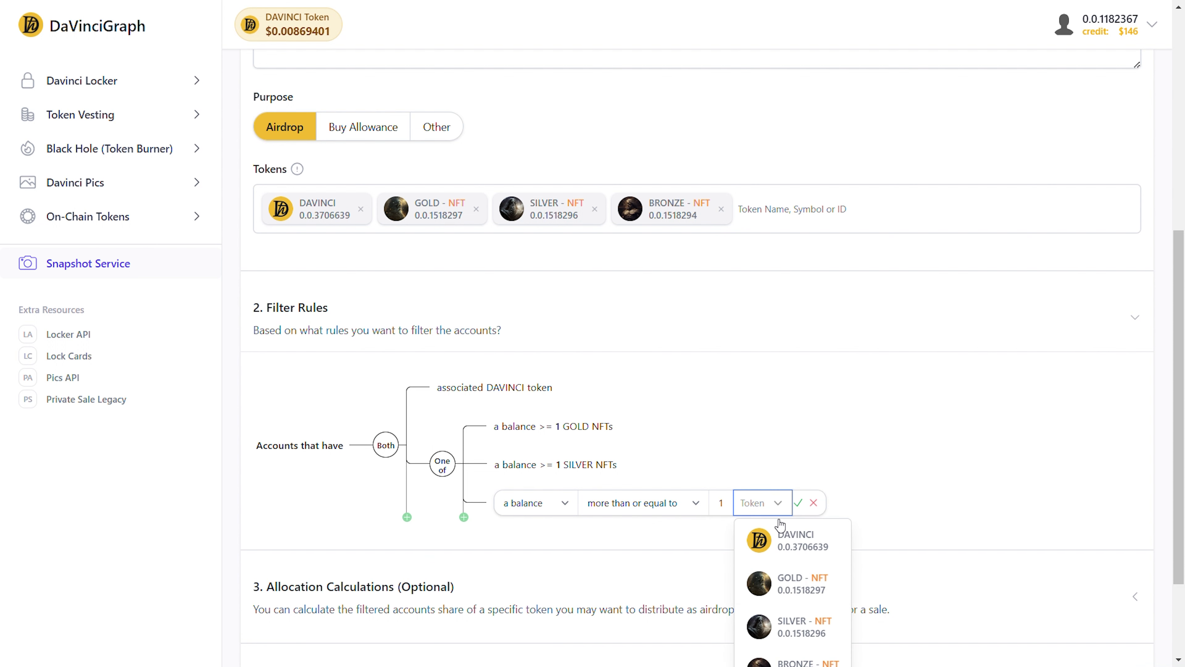
left_click(800, 658)
left_click(809, 502)
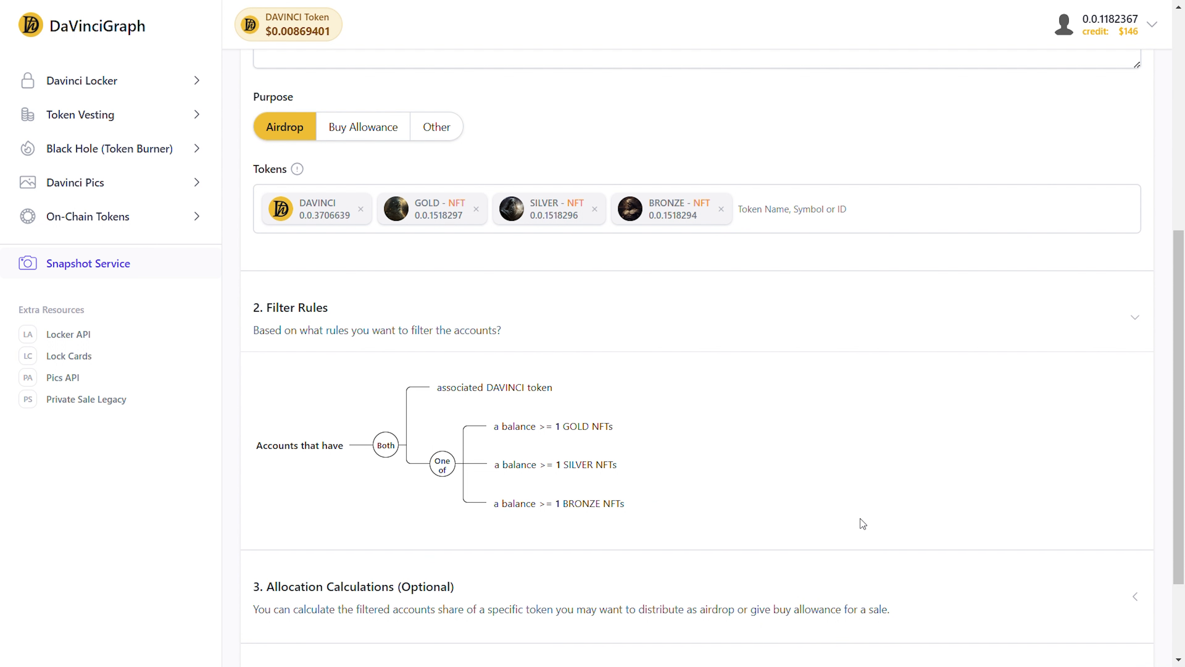